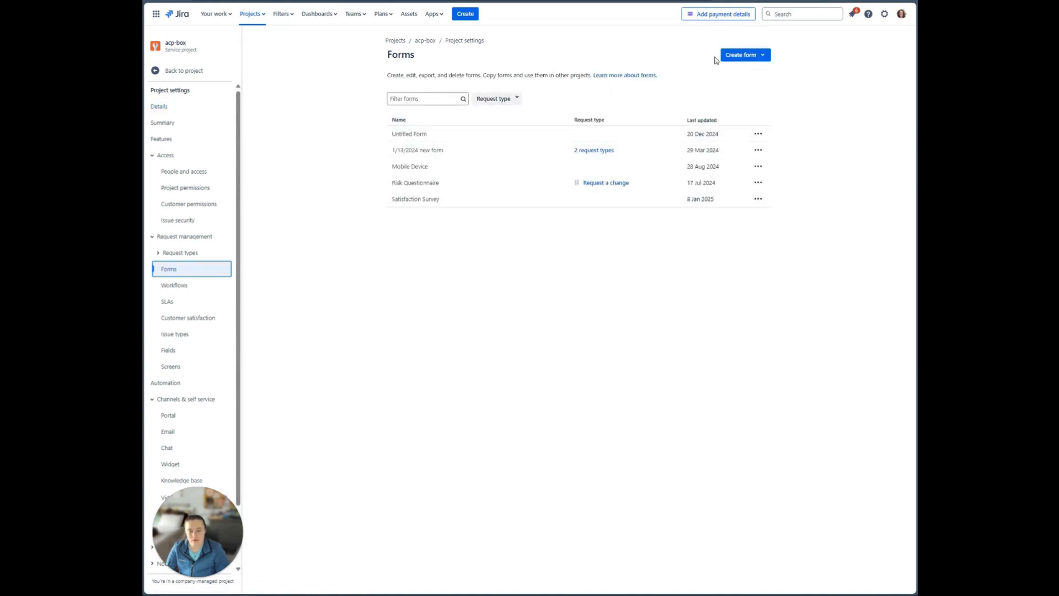
Step: Open the Satisfaction Survey form and inspect the field settings of the "Who was the Agent that worked with you" question
click(424, 201)
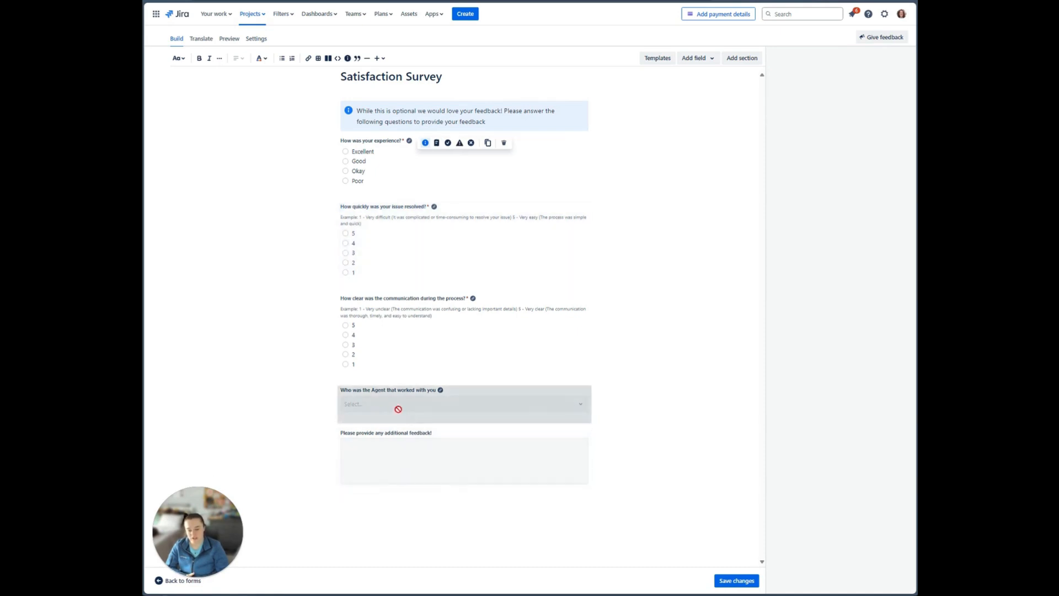
click(483, 396)
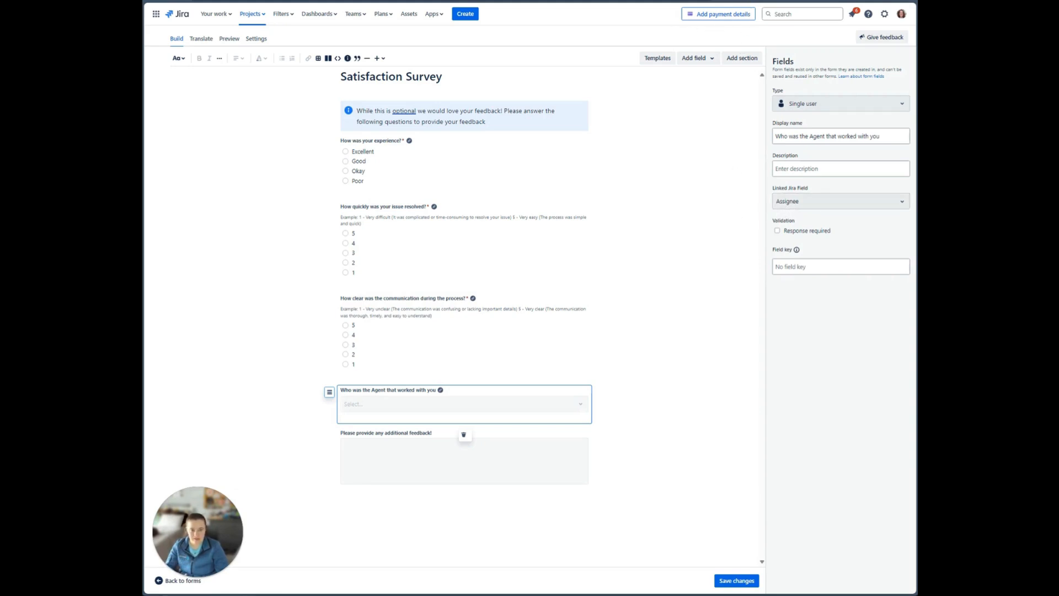
Step: Go to the custom fields list in the Jira issue settings
click(886, 14)
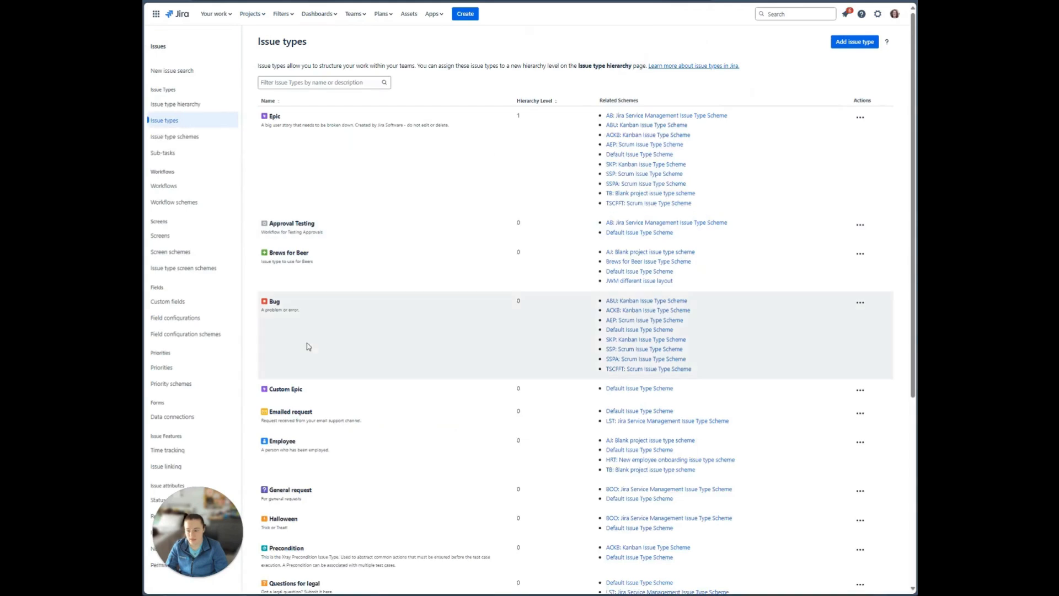
click(170, 302)
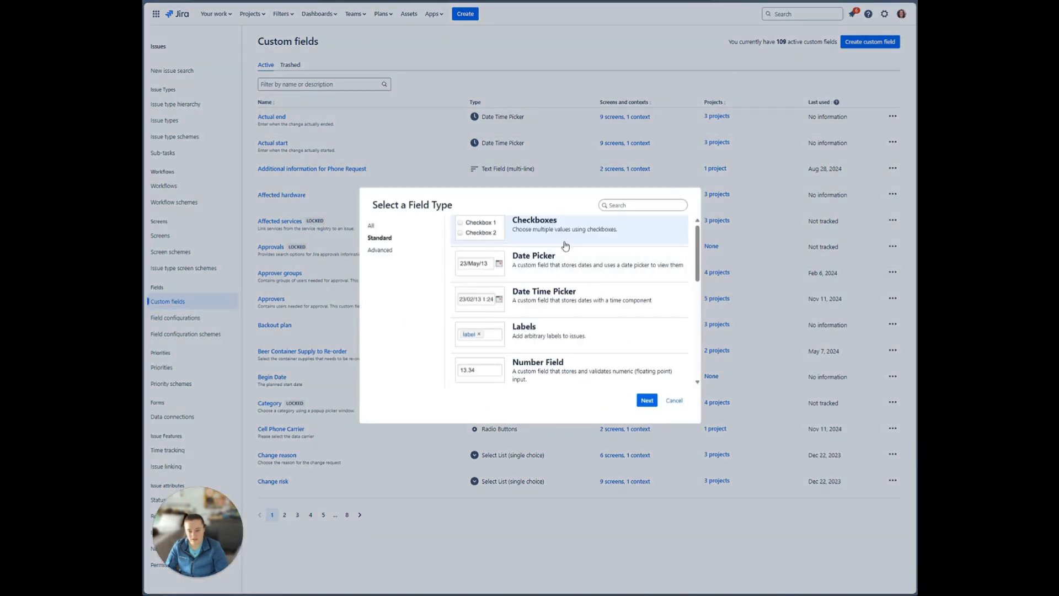
scroll(519, 294, down, 4)
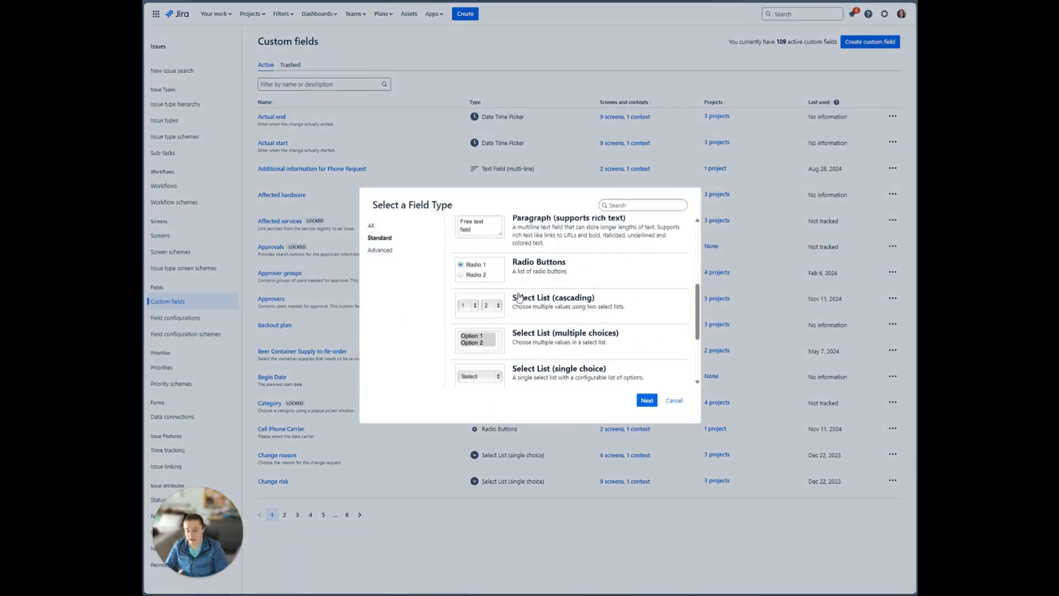
click(528, 272)
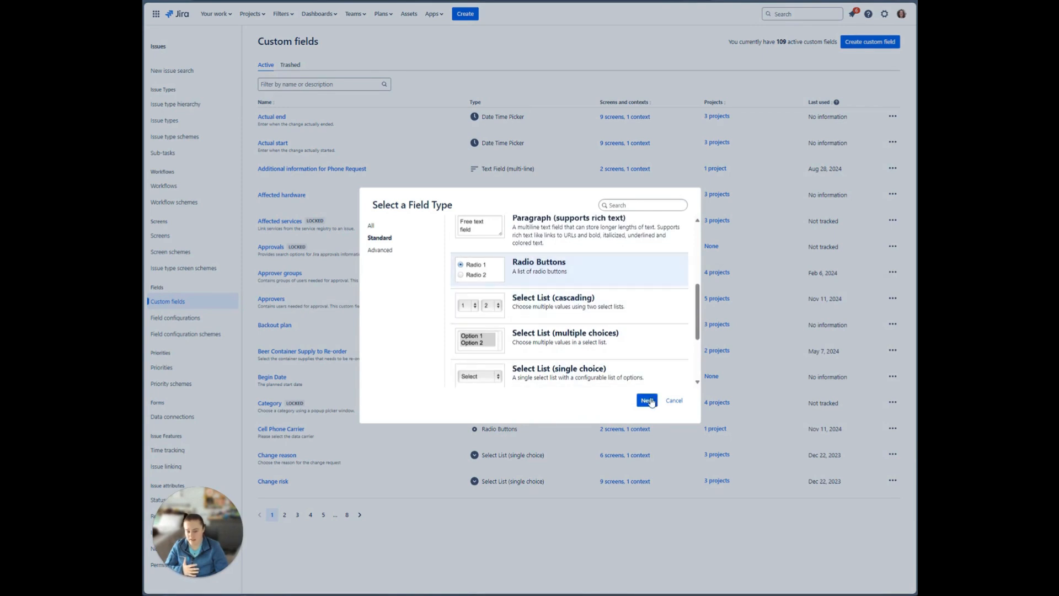
click(647, 400)
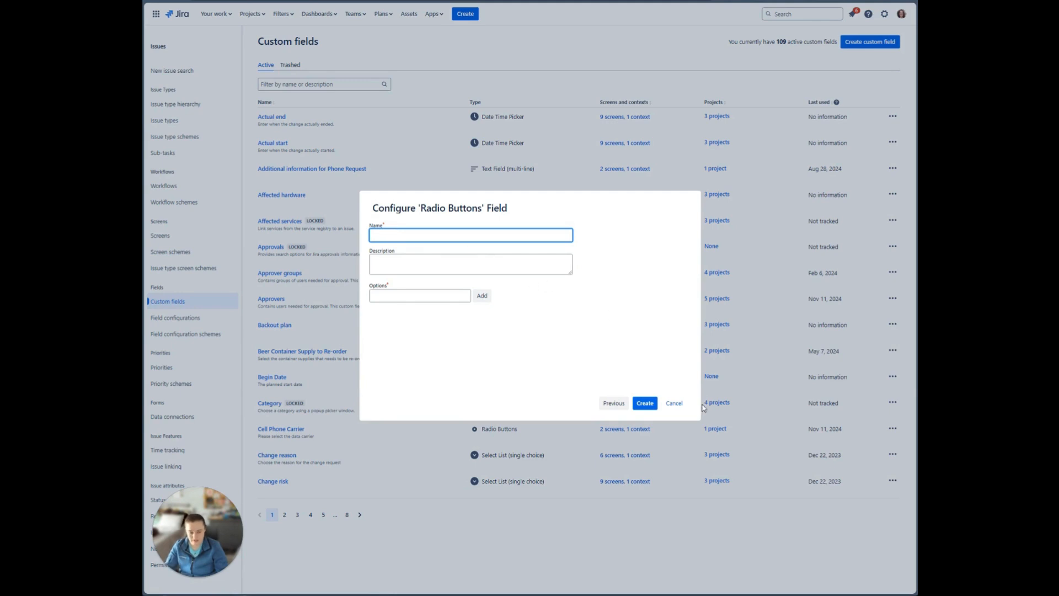
click(674, 403)
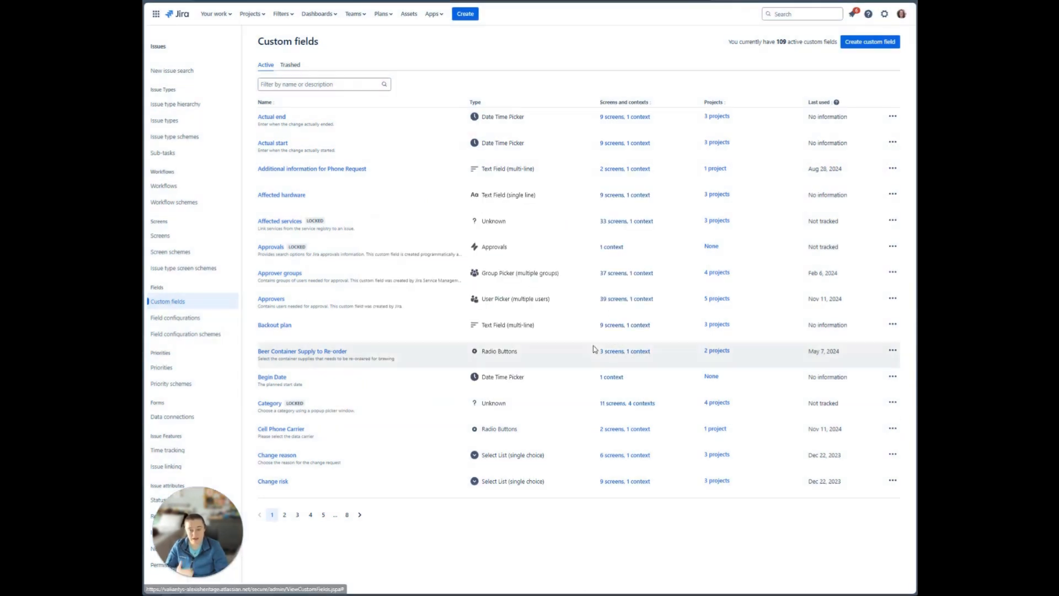
Step: Search the custom fields for "CSAT" and open the context configuration of the CSAT Response Rating field
click(292, 82)
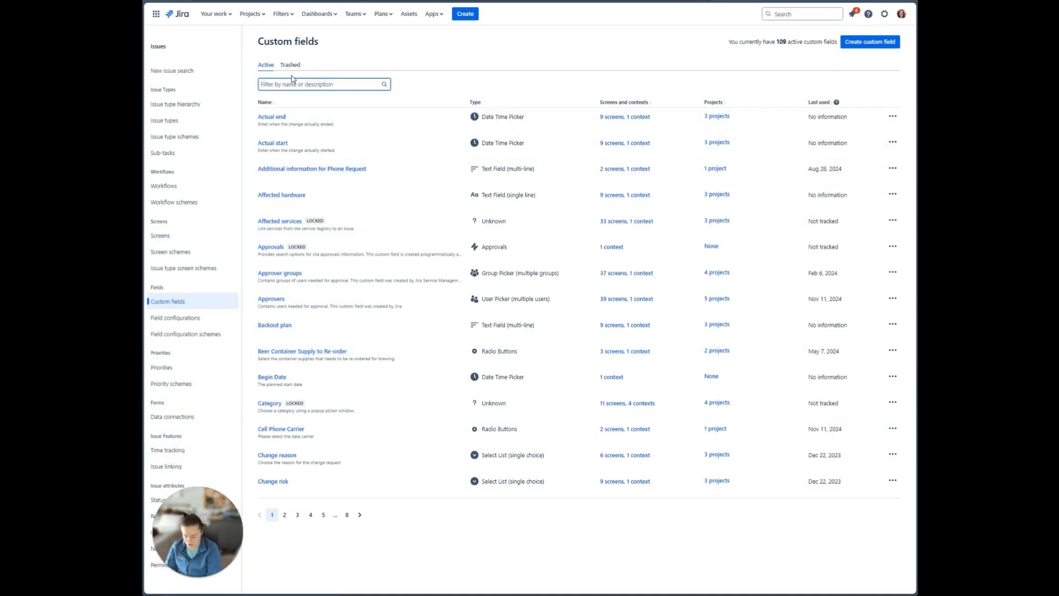
text(CSAT)
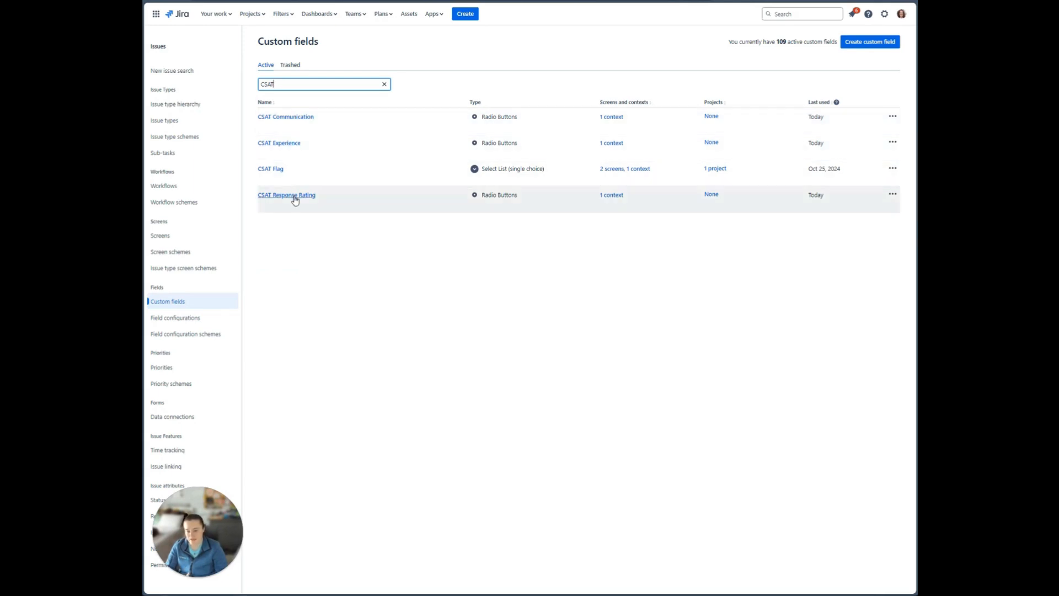
click(608, 197)
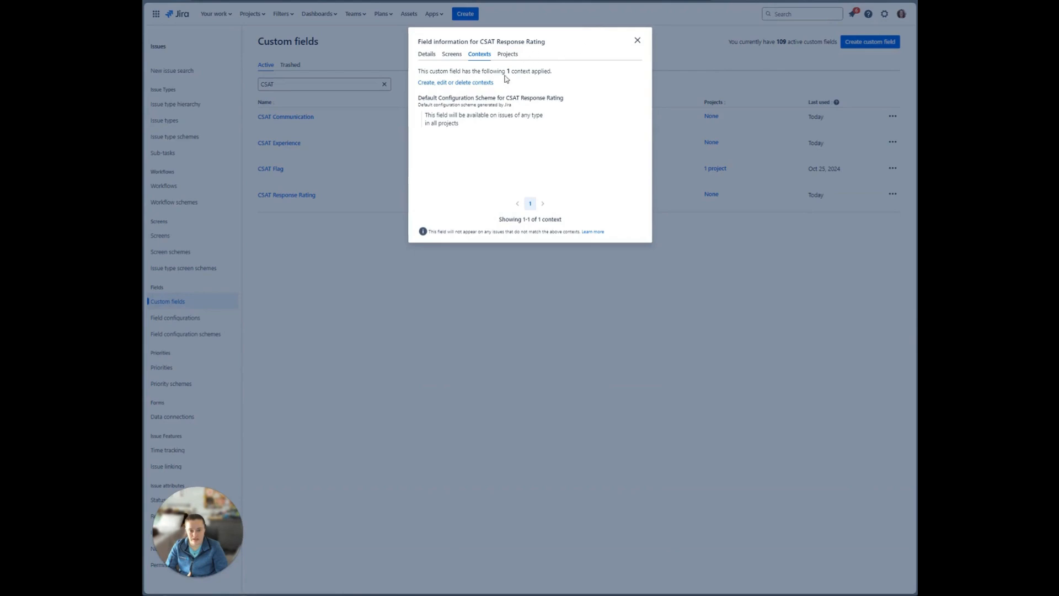
click(469, 83)
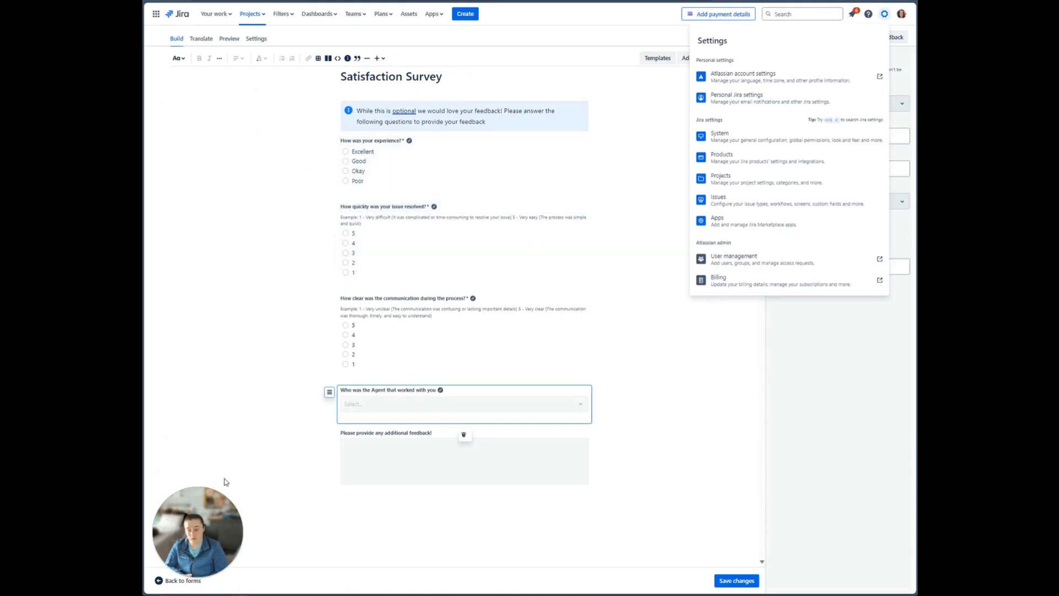
Step: Reopen the Satisfaction Survey form and look up "CSAT" among the linked Jira field options of the "How was your experience?" question
click(182, 580)
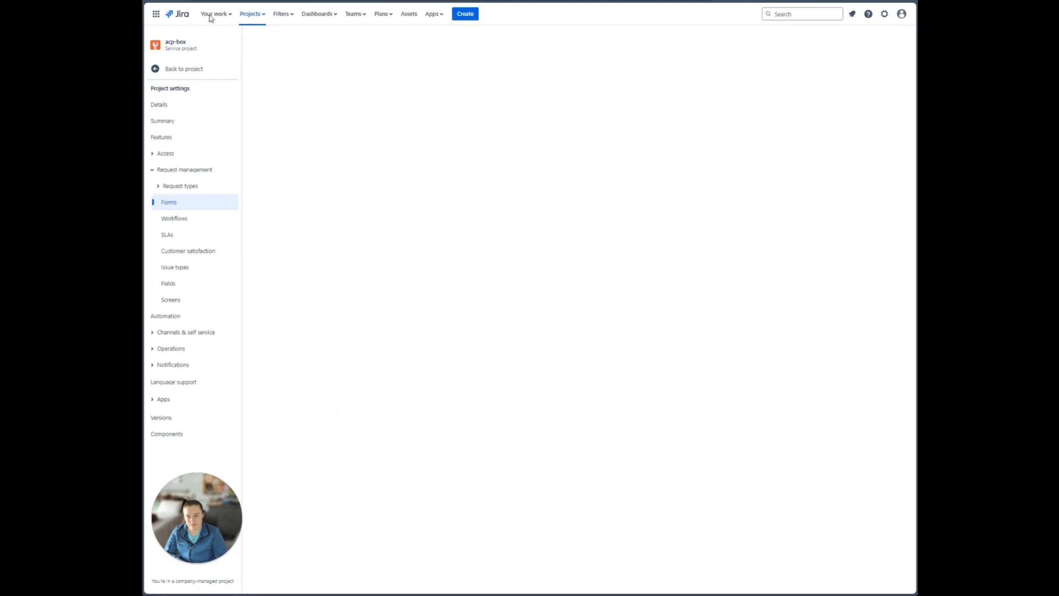
click(178, 1)
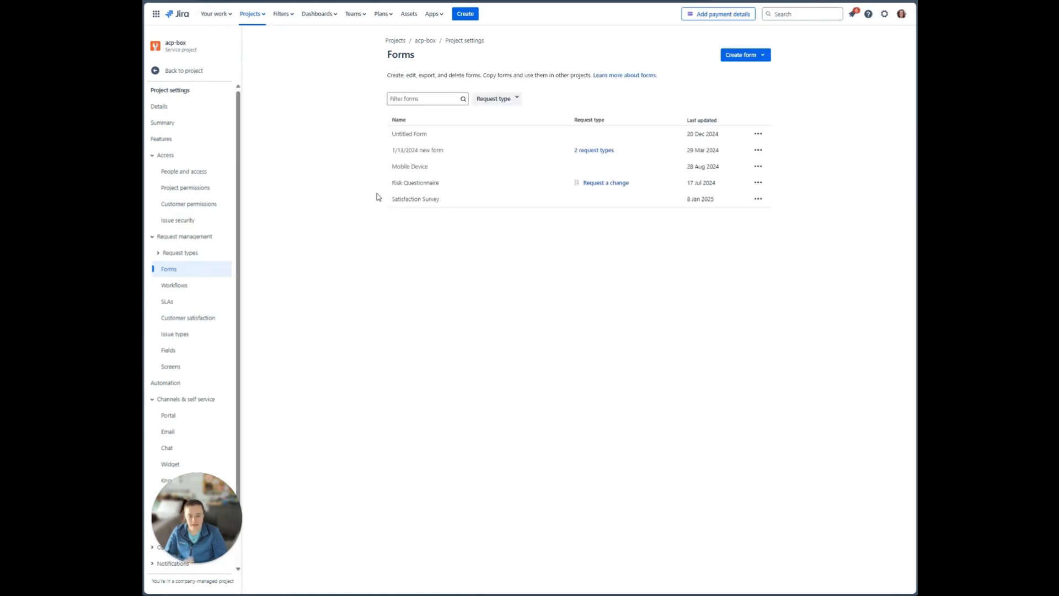
click(413, 200)
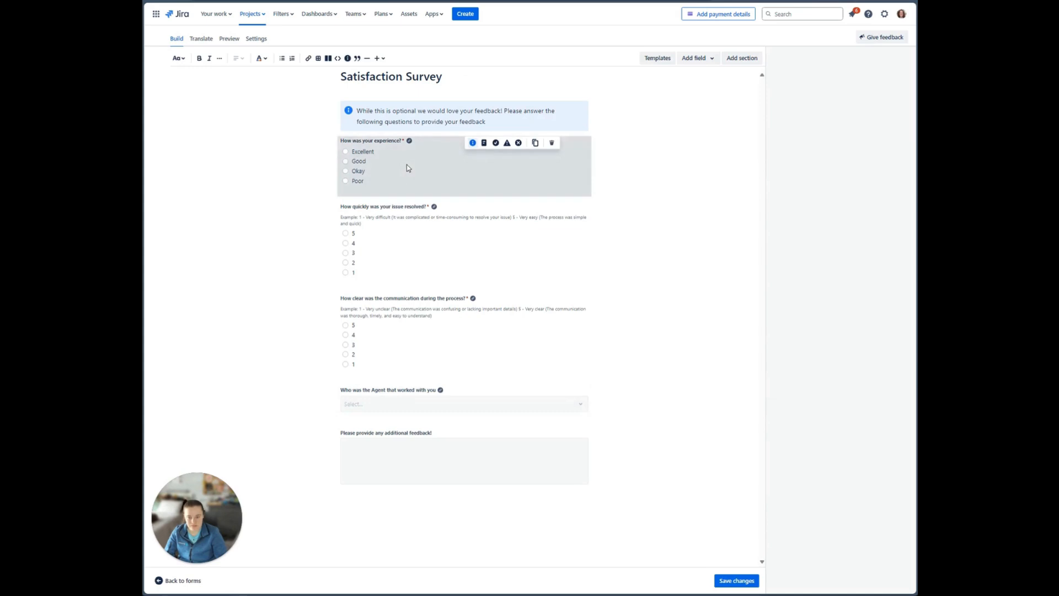
click(407, 167)
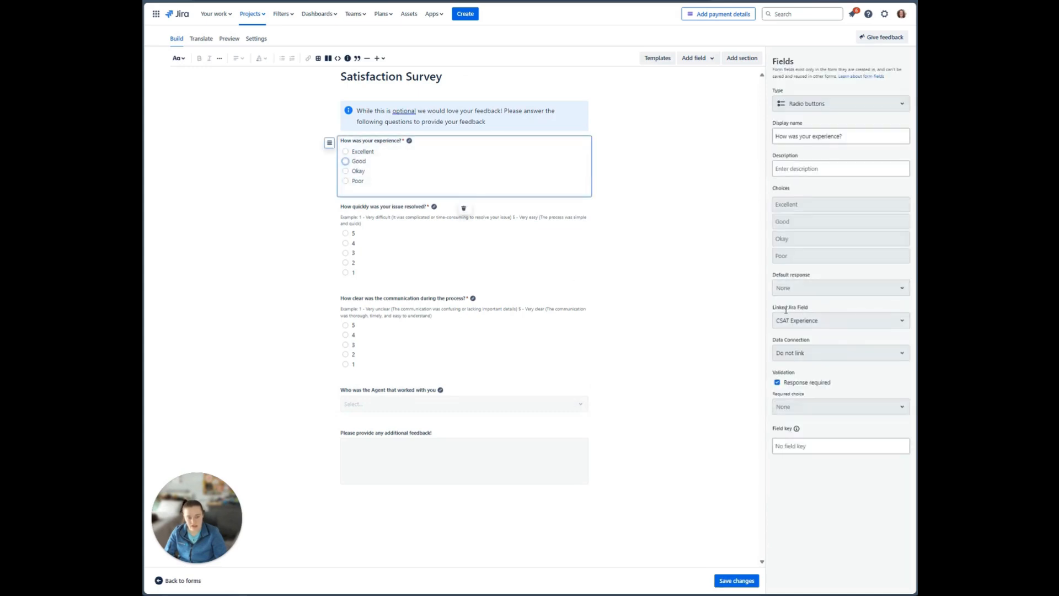
click(812, 320)
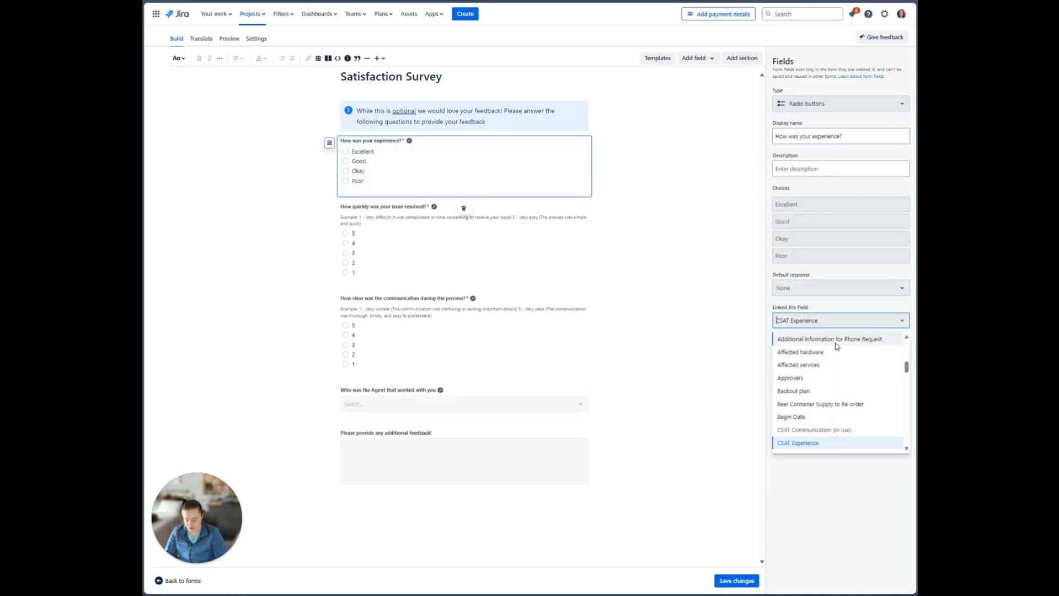
text(CSAT)
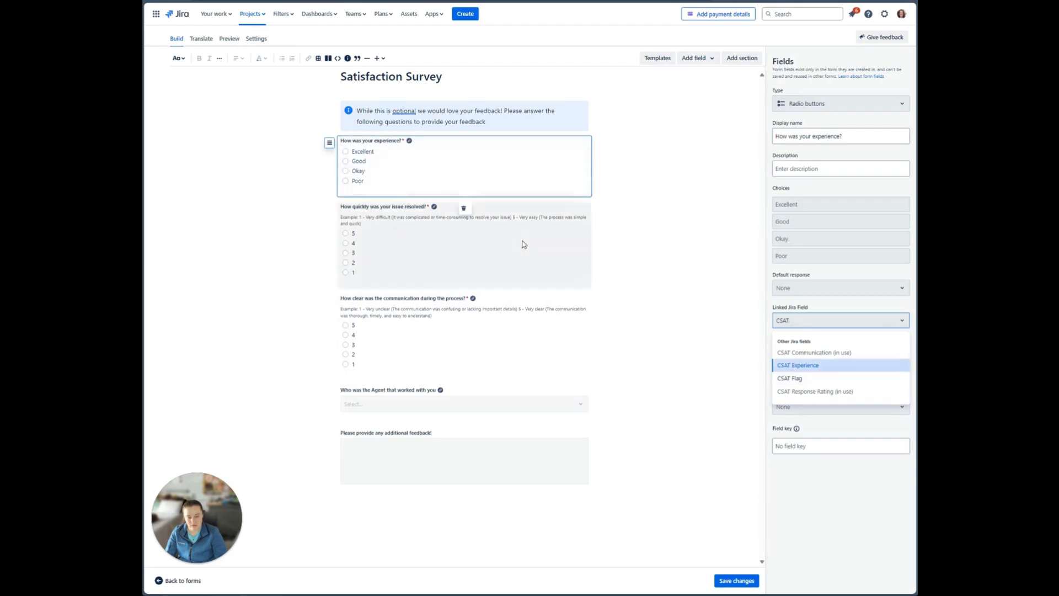
click(677, 262)
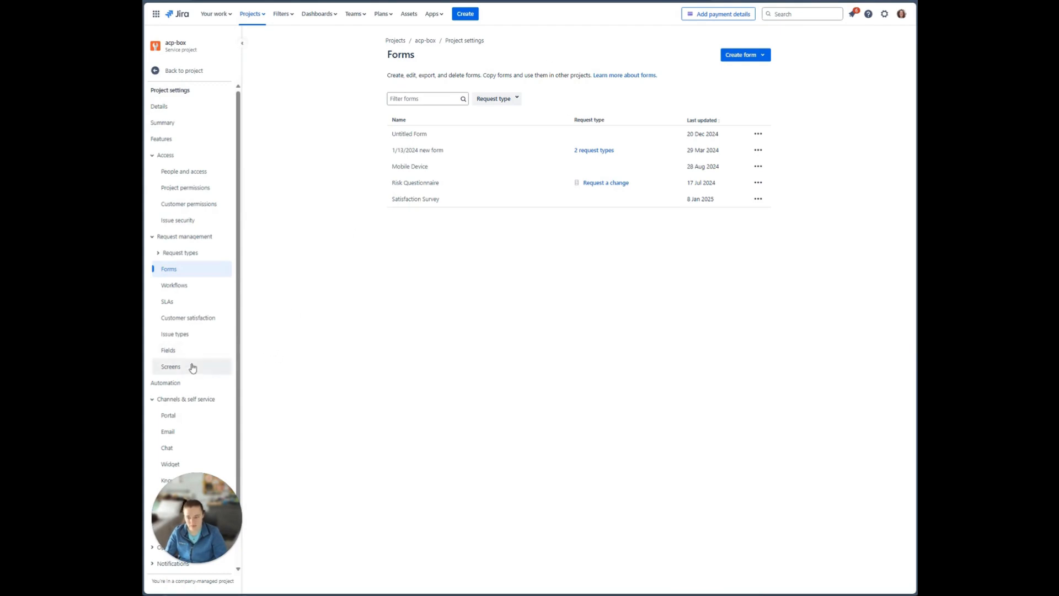
Step: Filter the project's automation rules by "Custom" and open the Sending Custom Satisfaction Survey rule
click(190, 383)
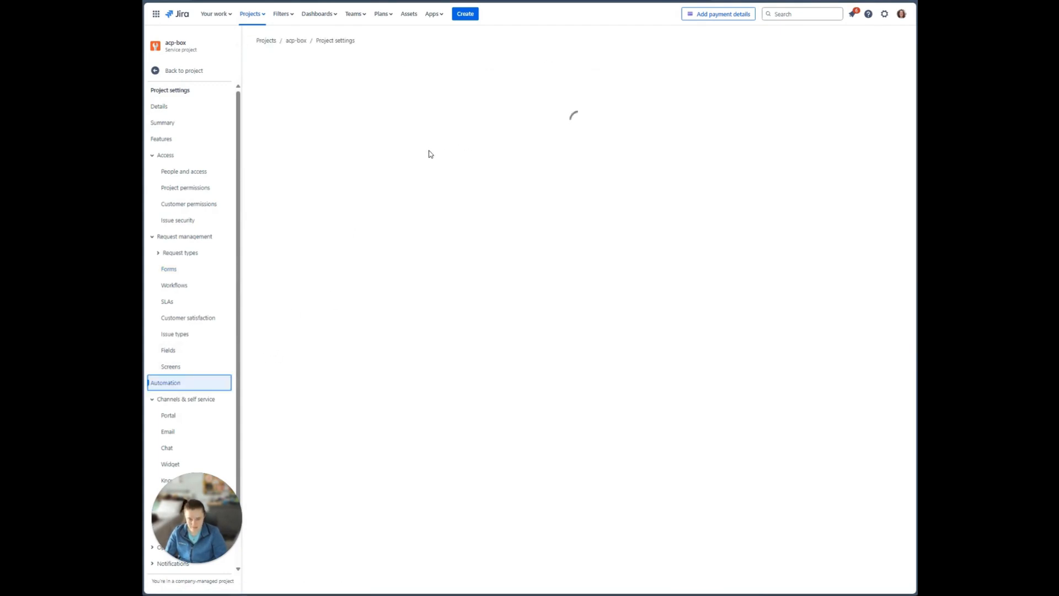
click(322, 97)
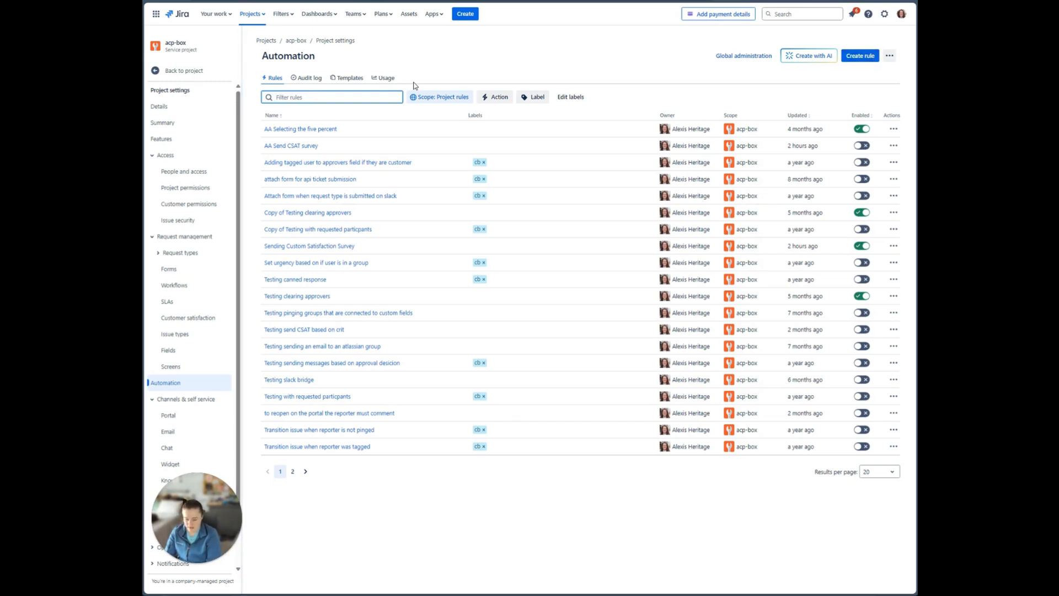
text(custom)
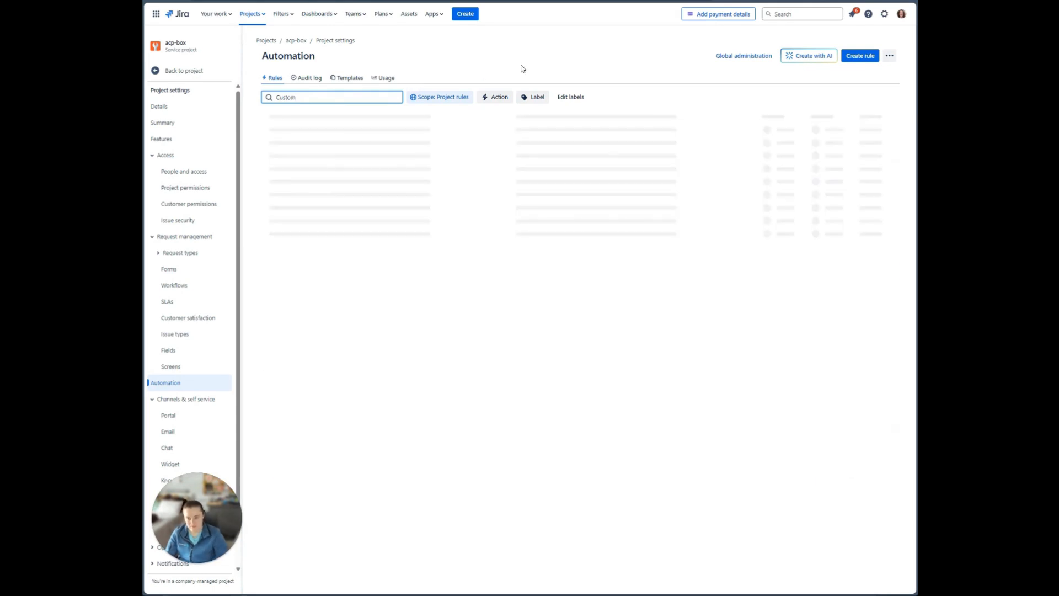
click(325, 146)
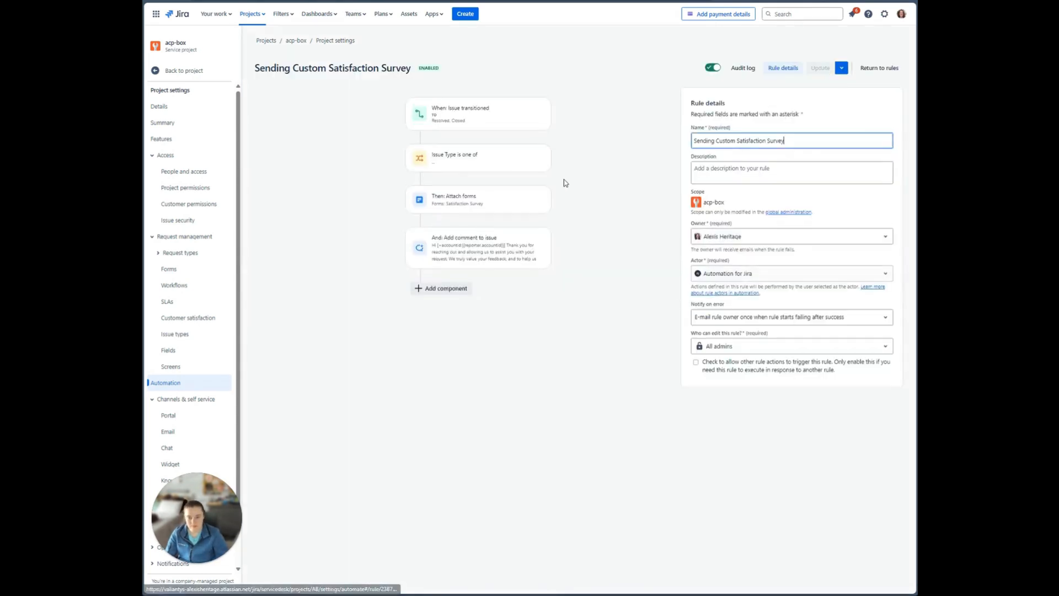
Step: Review the rule's issue transition trigger, issue type condition and the form and visibility options of the Attach forms action
click(461, 128)
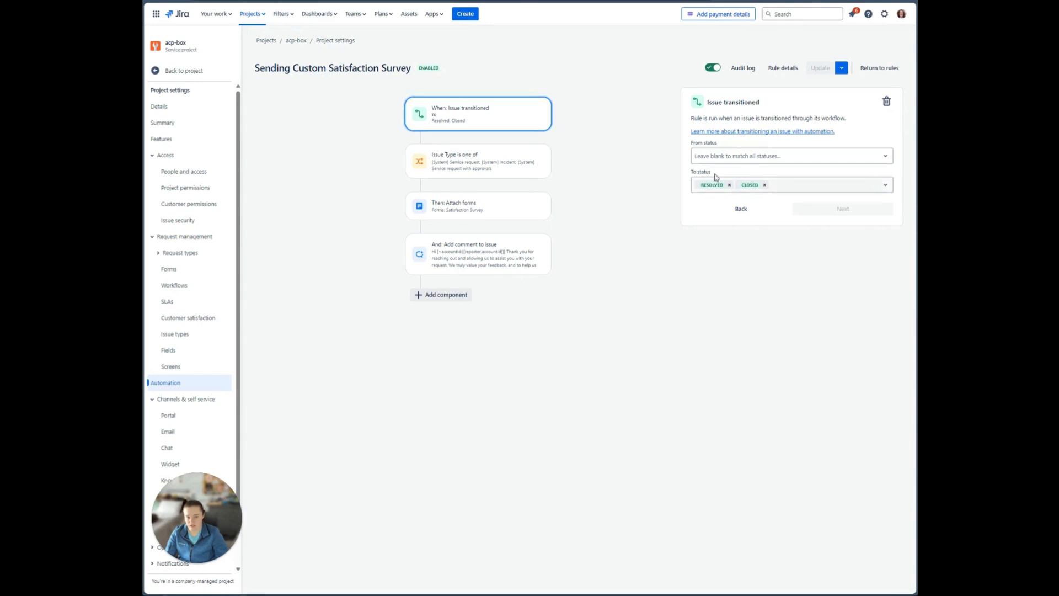
click(430, 164)
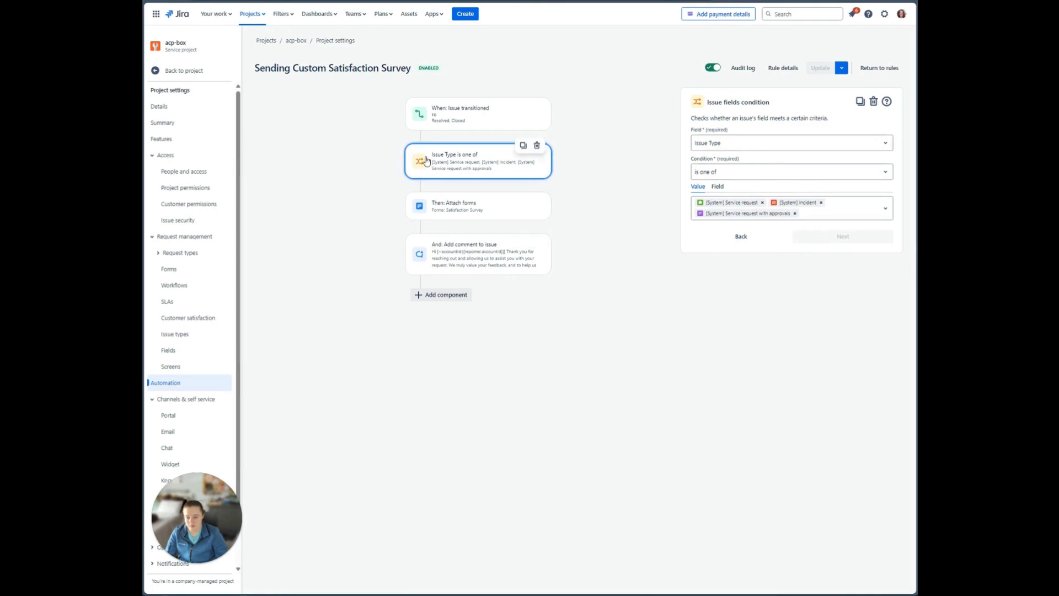
click(455, 215)
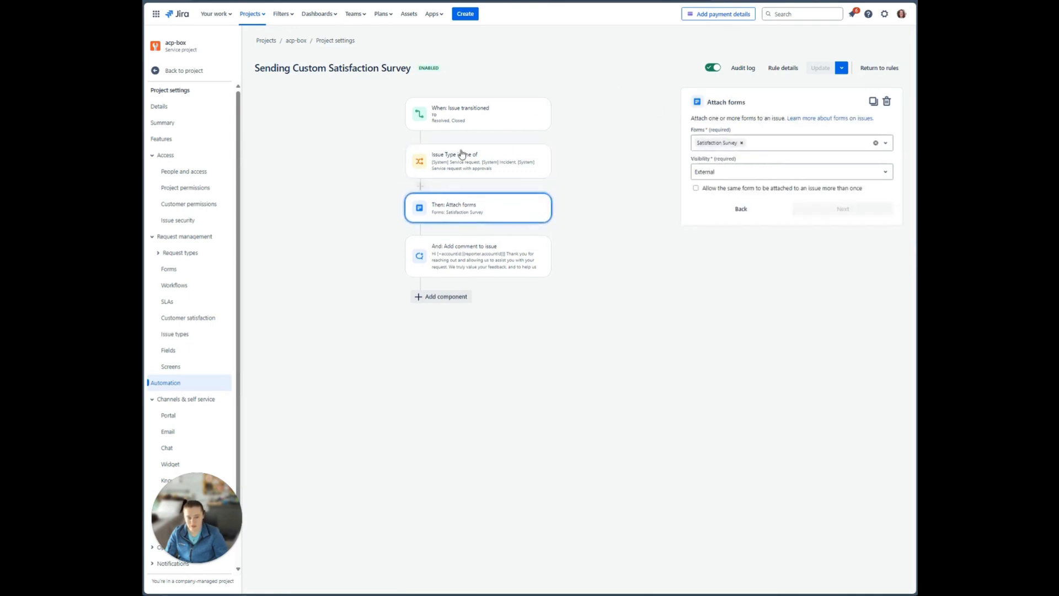
click(696, 172)
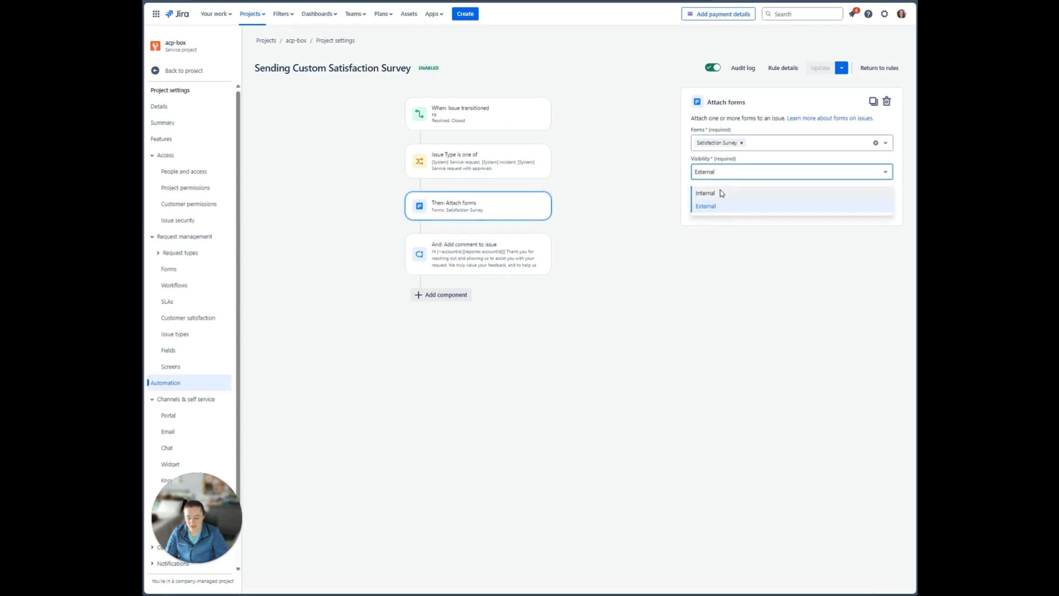
click(654, 175)
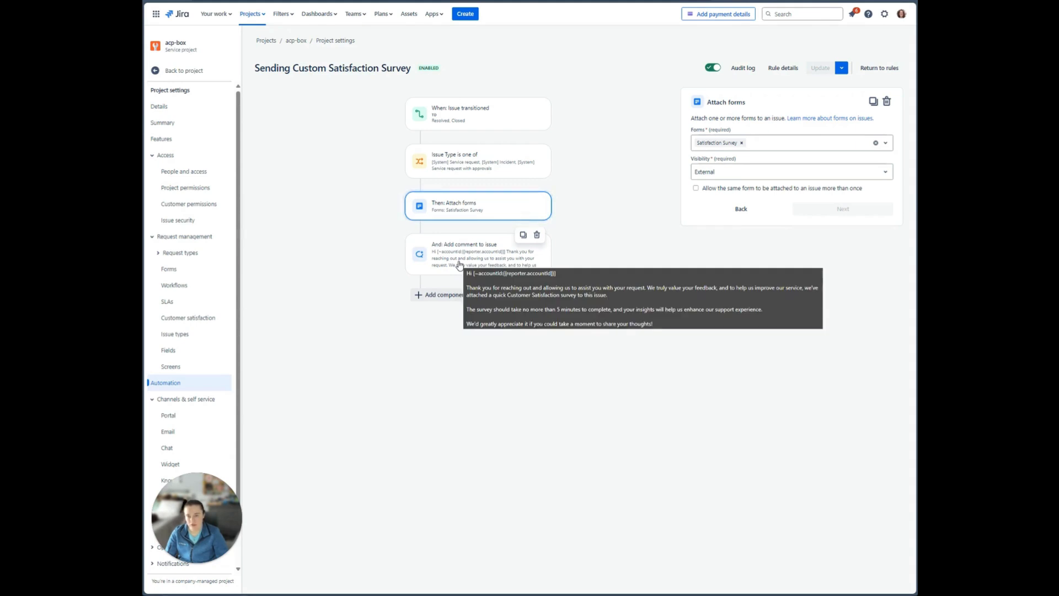
Step: Open the rule's Add comment to issue action and review the reporter mention and the survey message text
click(524, 265)
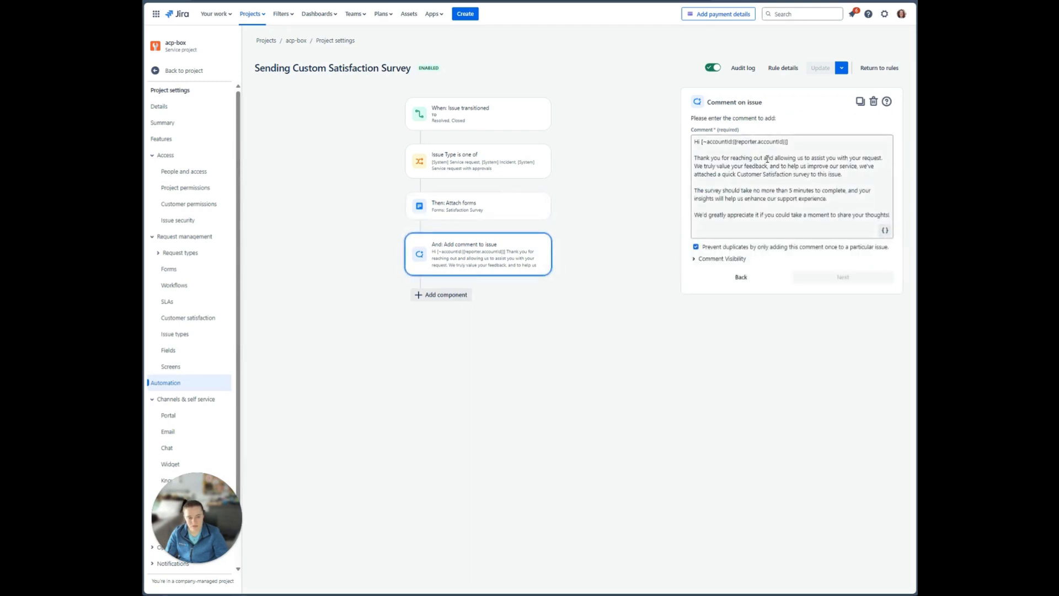
drag(790, 142, 692, 142)
click(723, 182)
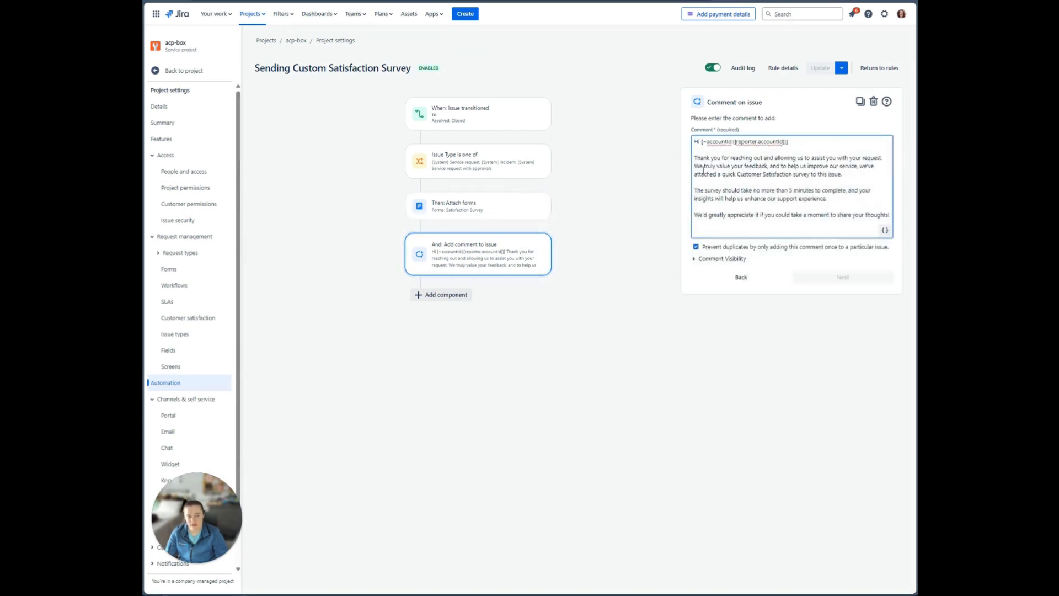
drag(694, 154, 787, 184)
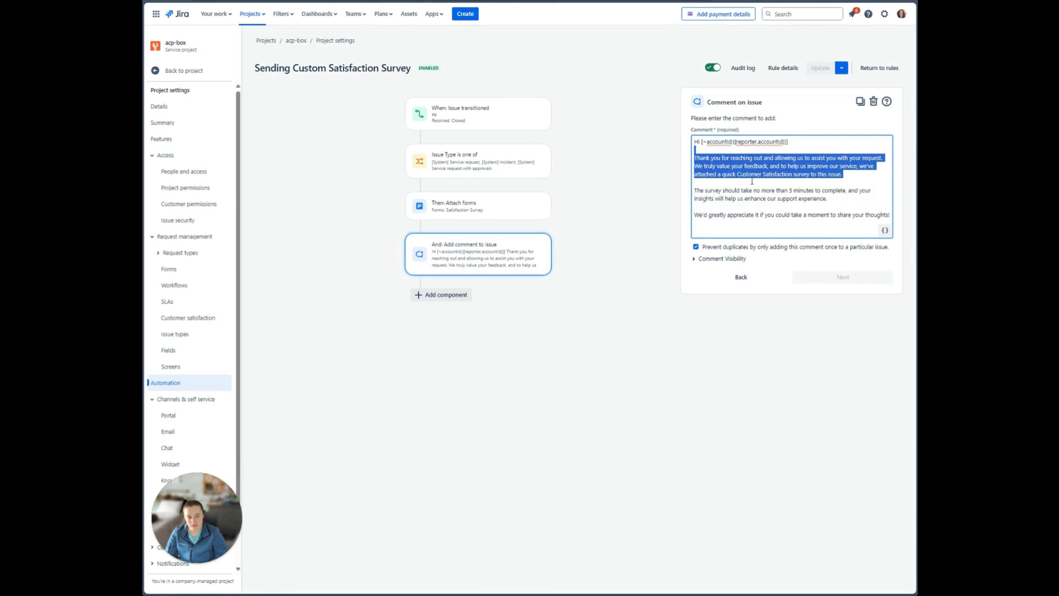
click(696, 187)
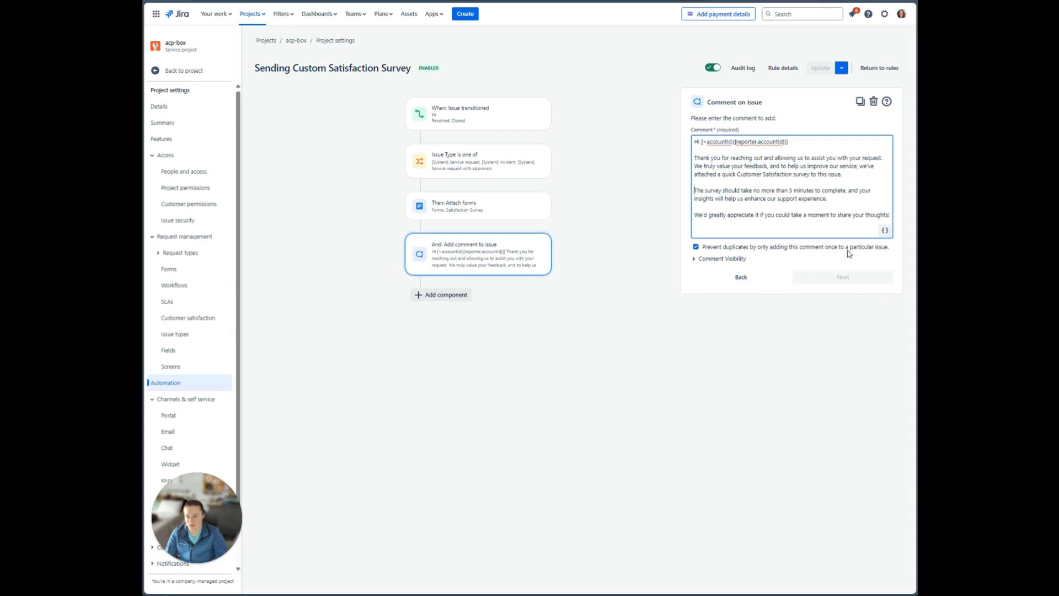
Step: Set the visibility of the rule's survey comment to Share with customer
click(727, 258)
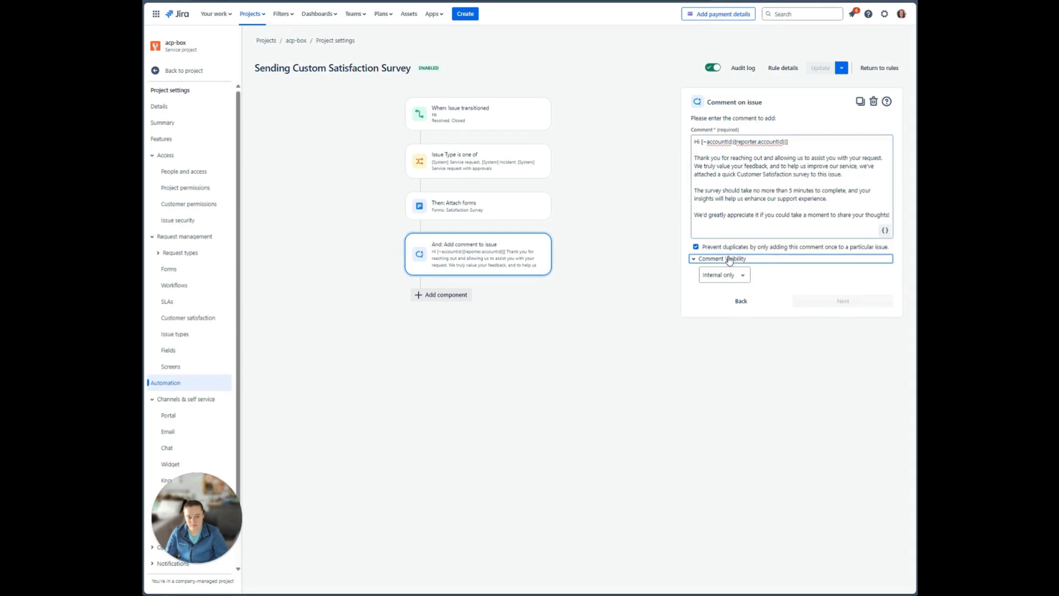
click(739, 278)
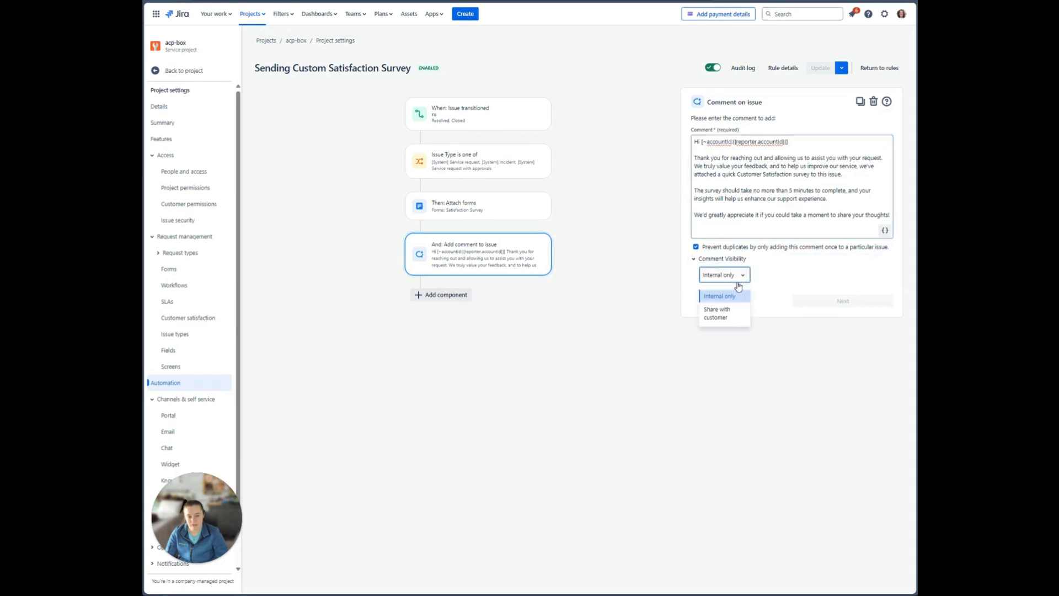
click(731, 319)
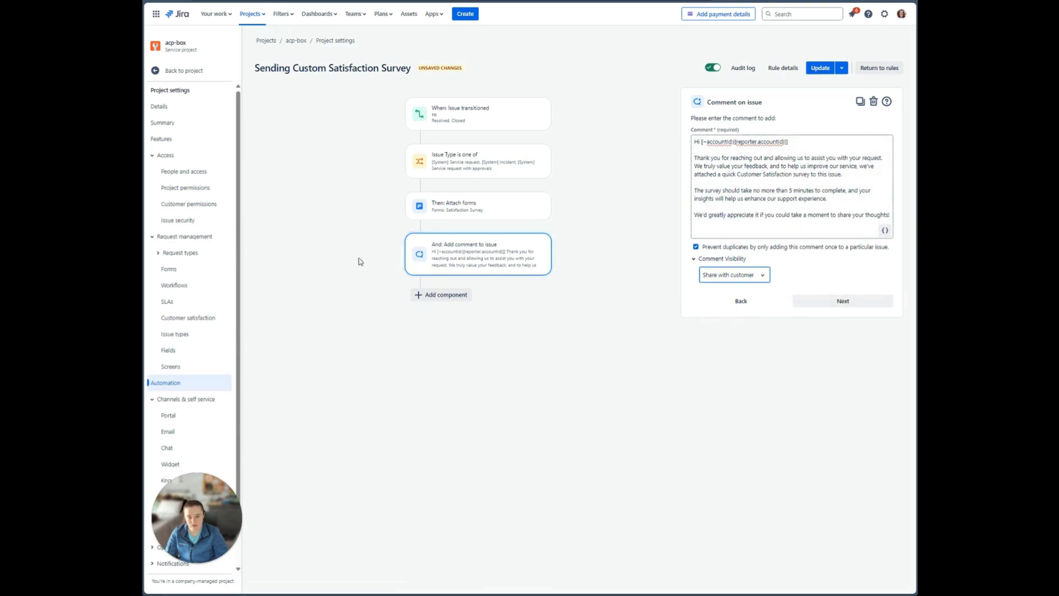
Step: Save the updated survey automation rule and open the "ACP issues that are resolved" filter from the full filter list
click(817, 71)
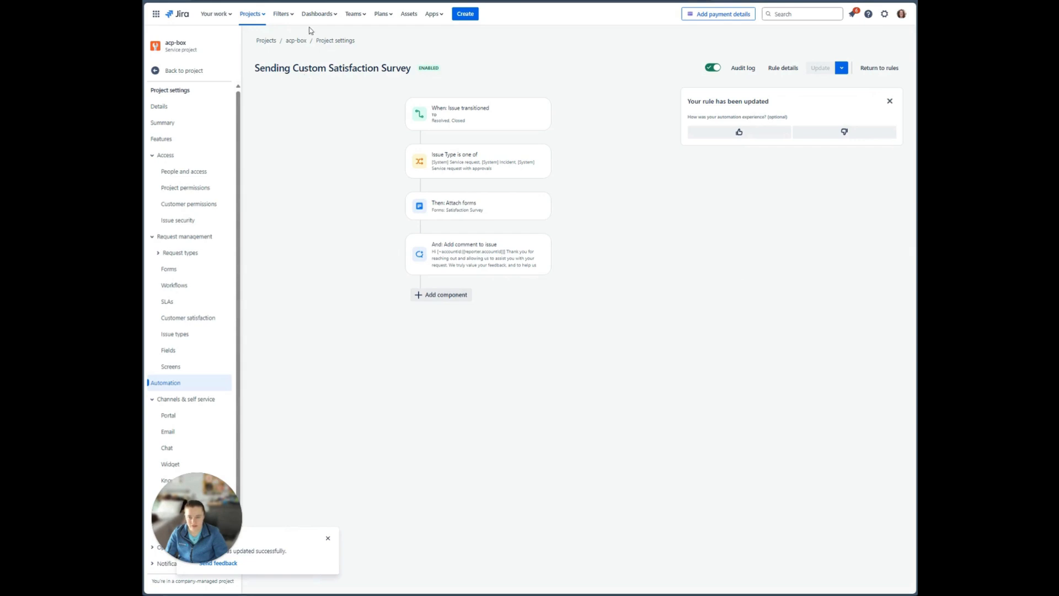
click(282, 17)
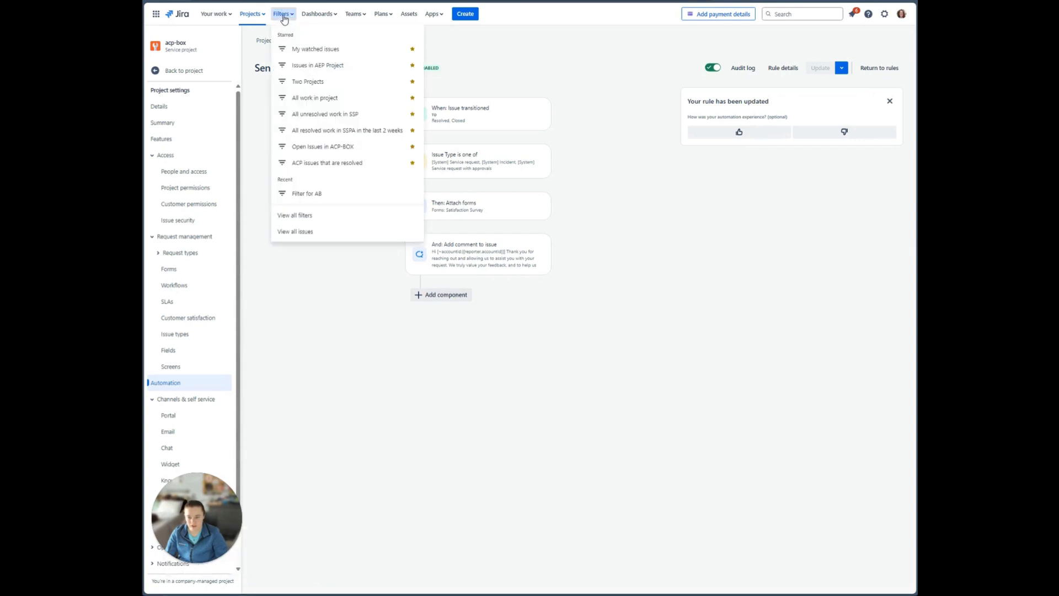
click(295, 215)
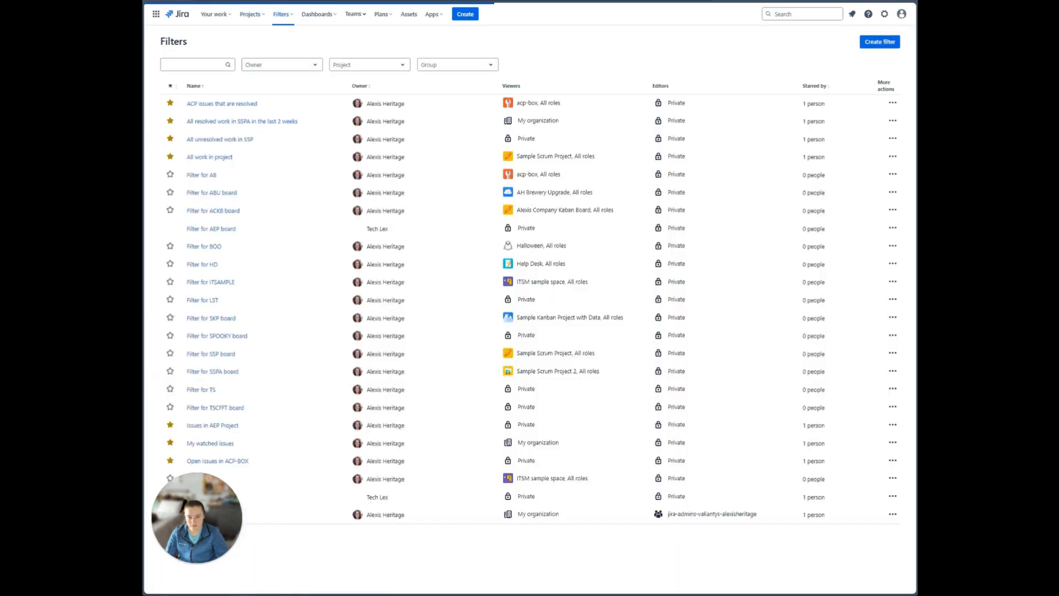
click(220, 103)
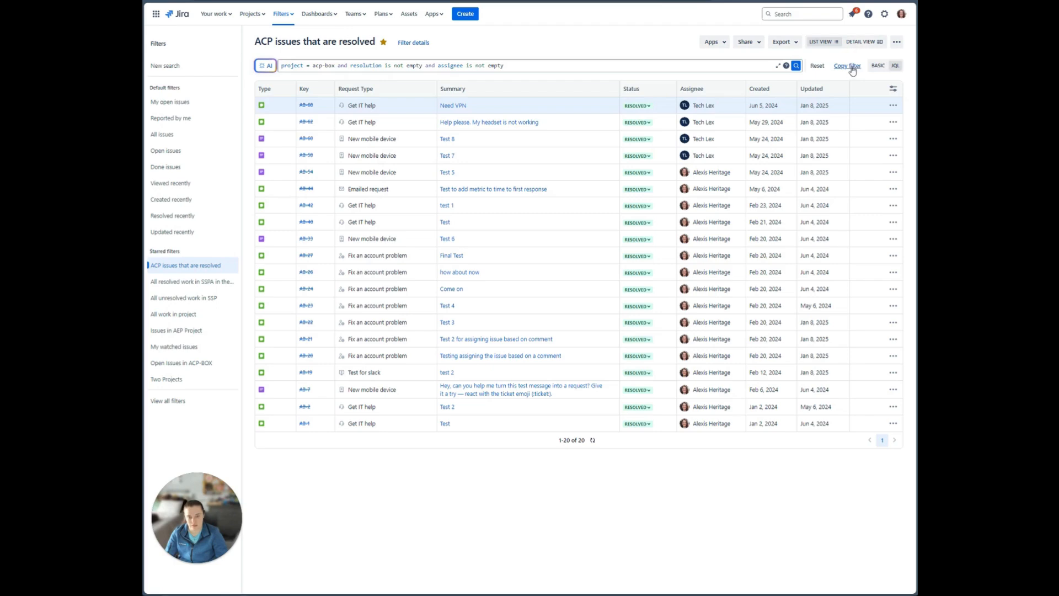
Step: Review the viewer and editor permissions of the "ACP issues that are resolved" filter and save it
click(413, 43)
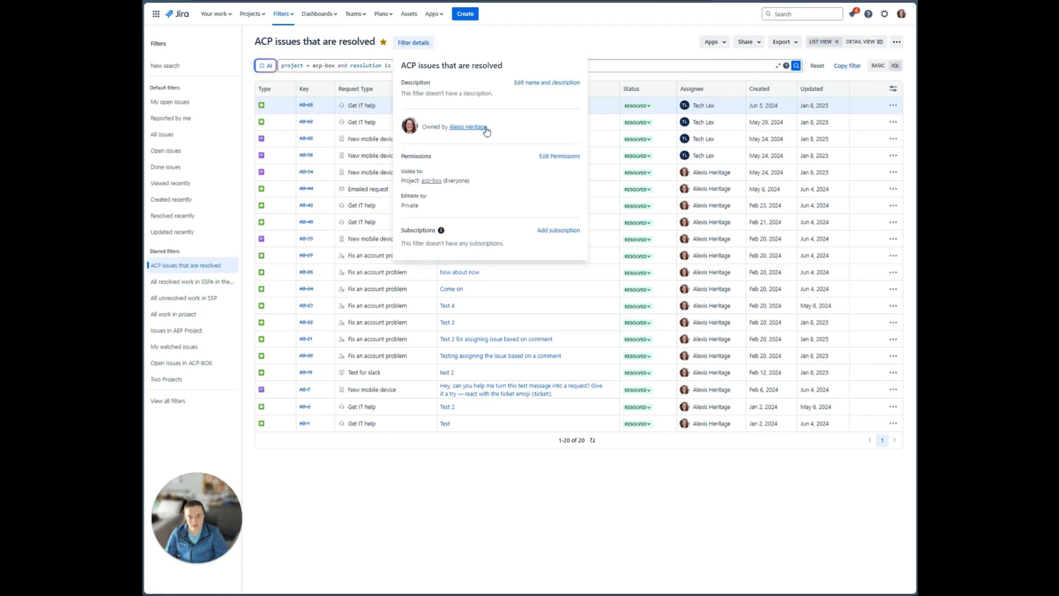
click(558, 156)
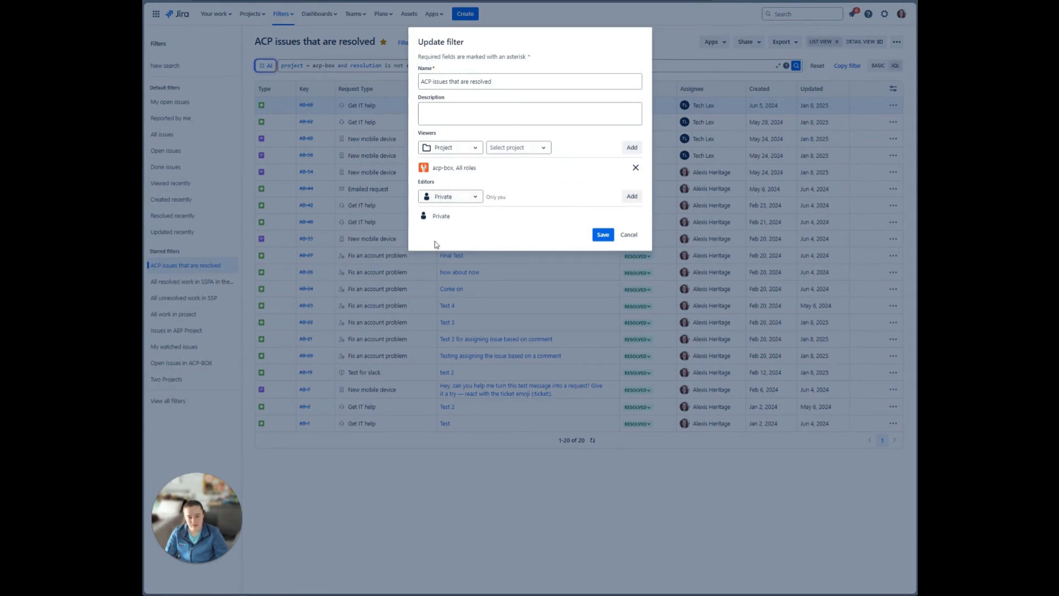
click(604, 236)
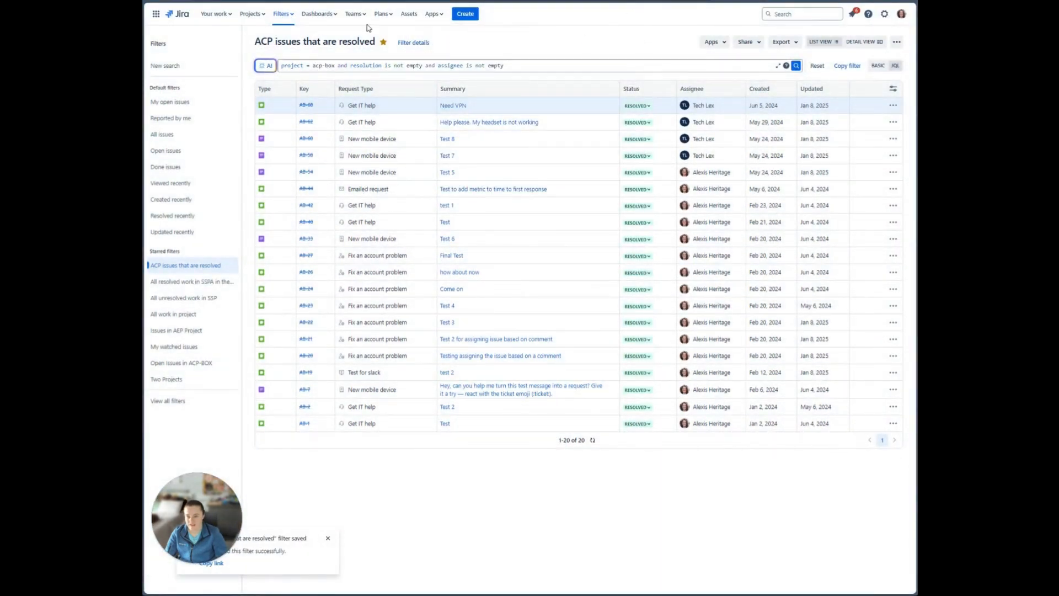
Step: Open the ACP Customer Satisfaction dashboard for editing and search the available gadgets for "two"
click(325, 16)
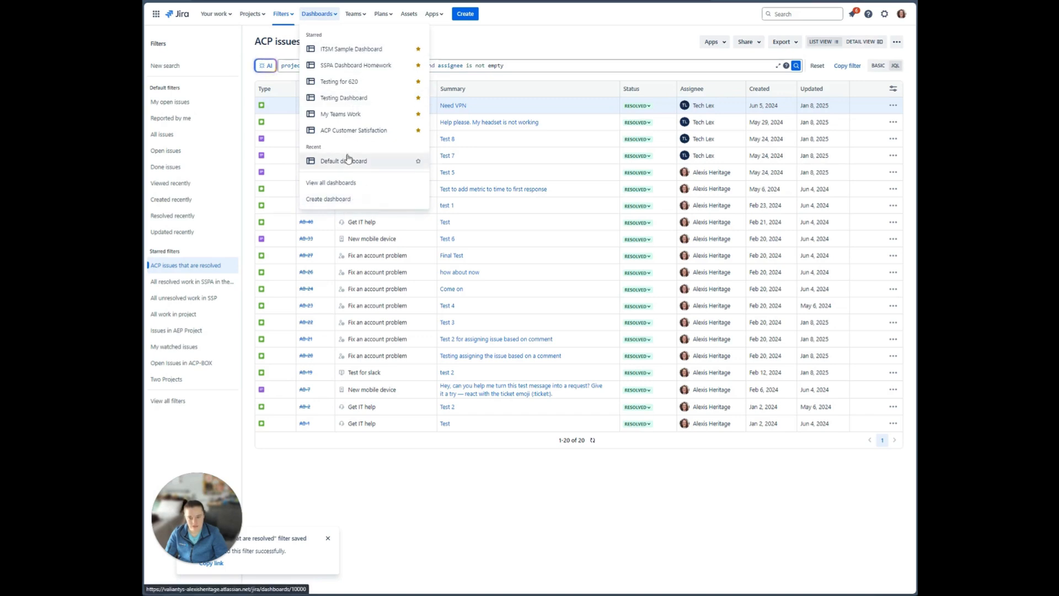
click(350, 130)
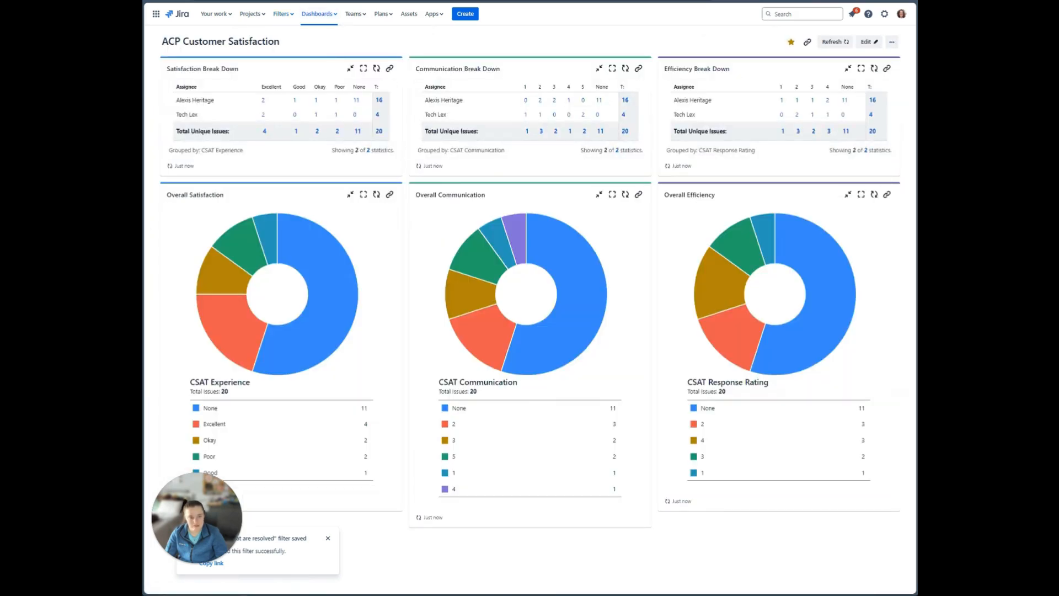
click(868, 41)
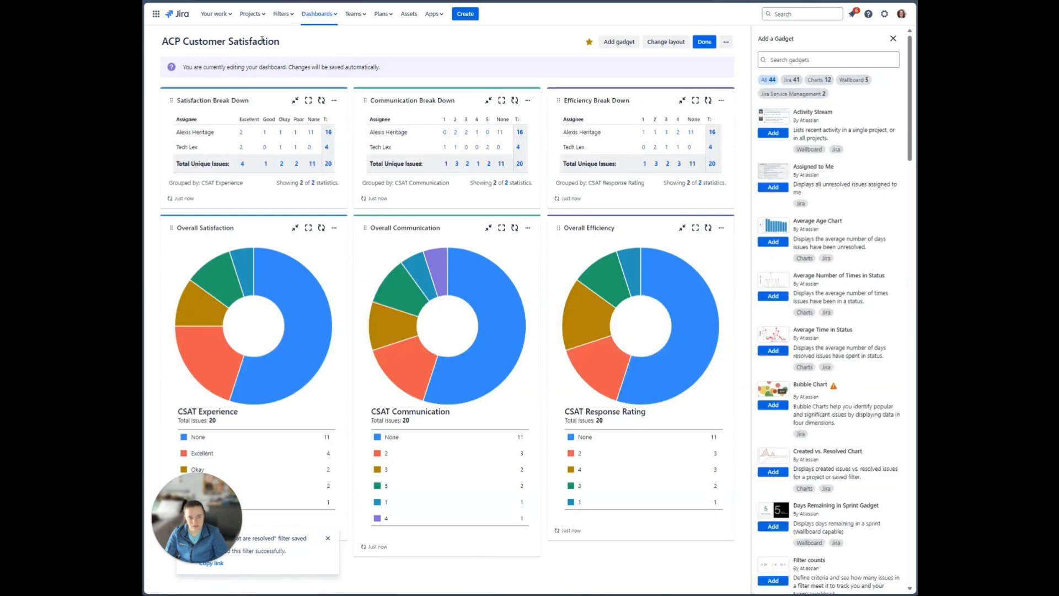
click(821, 61)
text(two)
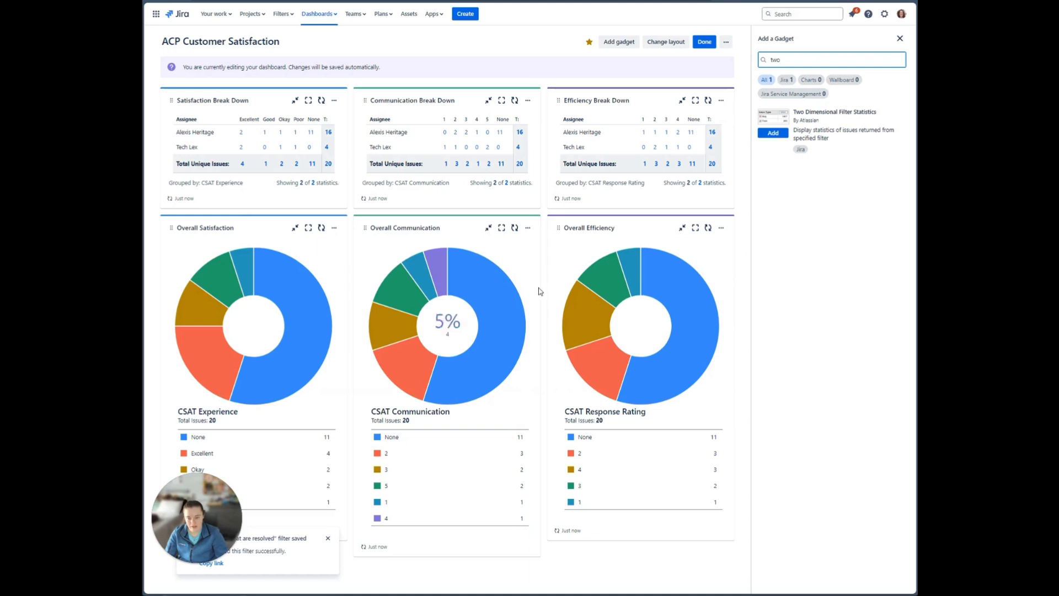
Step: Examine the filter, axis and statistic settings of the Satisfaction Break Down and Overall Satisfaction gadgets, closing each without saving
click(331, 101)
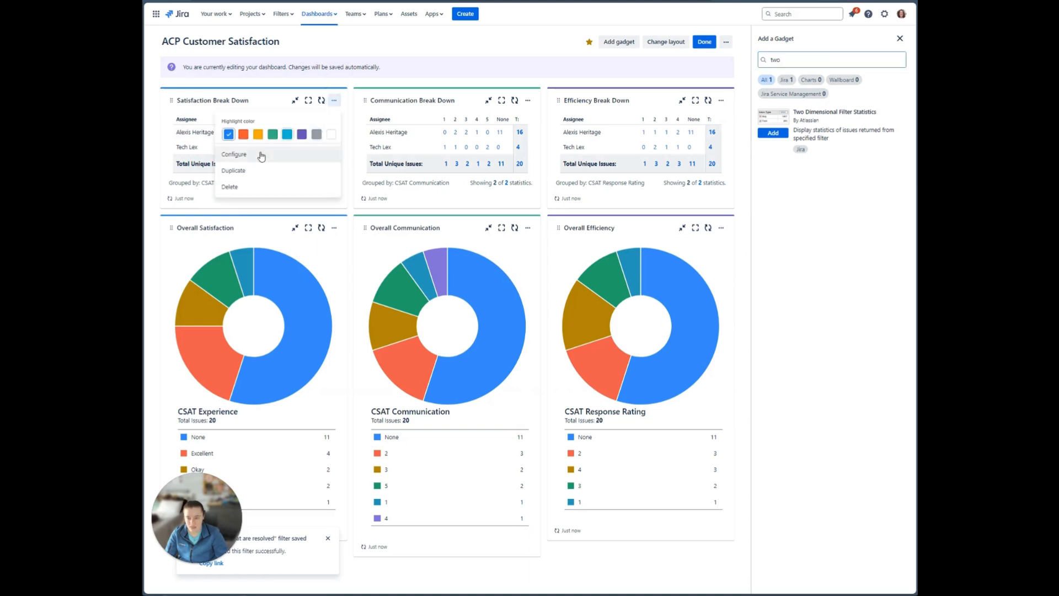
click(234, 159)
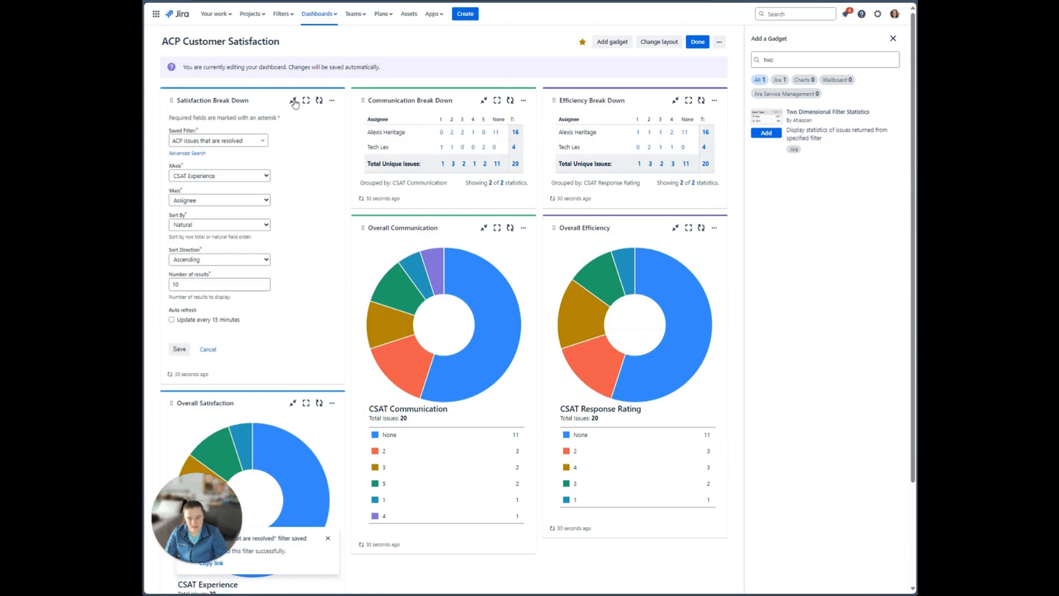
click(208, 349)
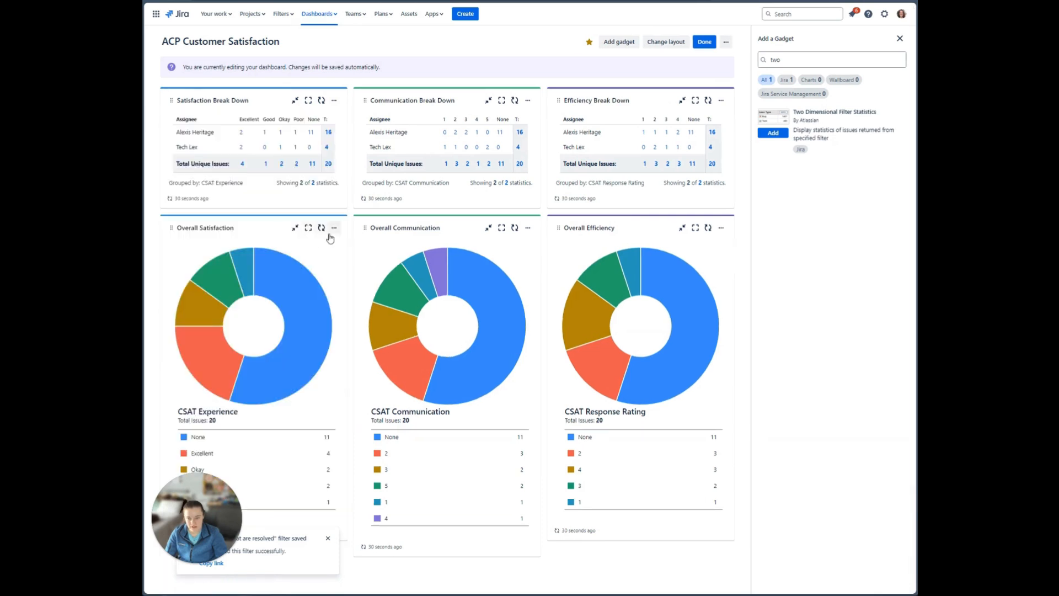
click(334, 228)
click(284, 282)
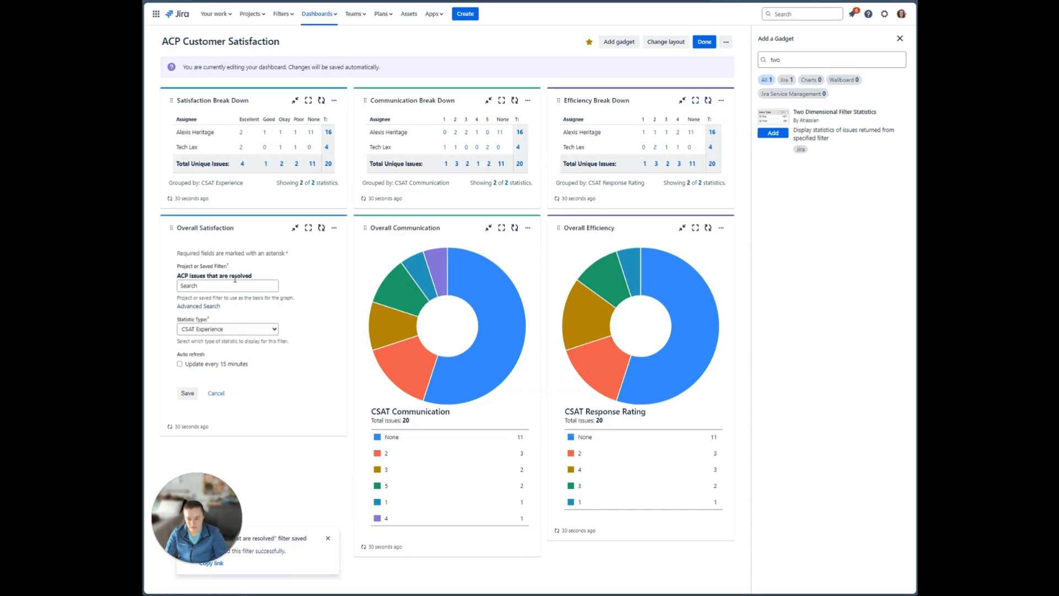
mouse_move(477, 256)
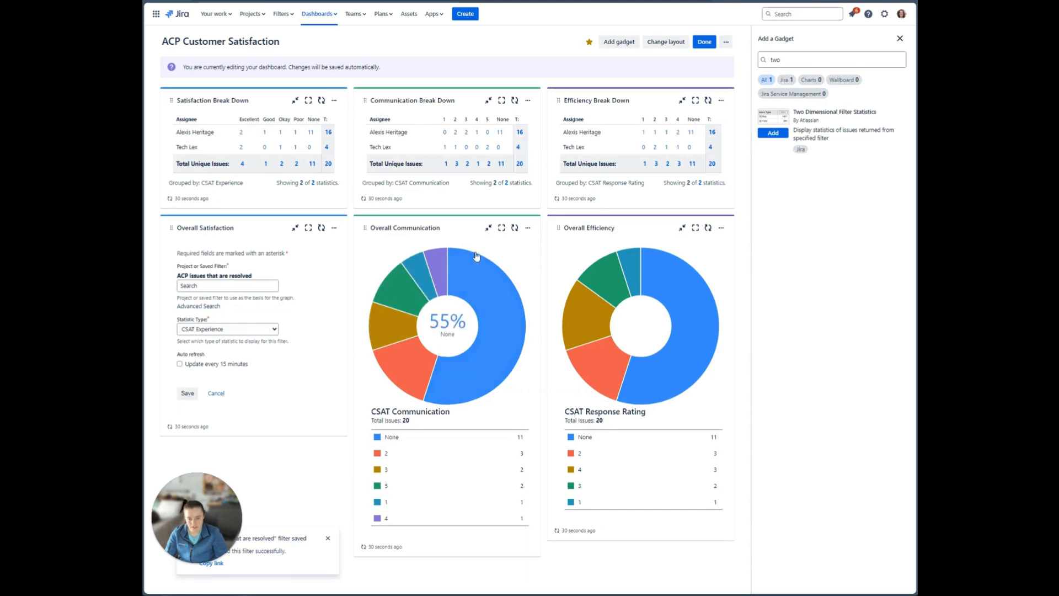
click(216, 393)
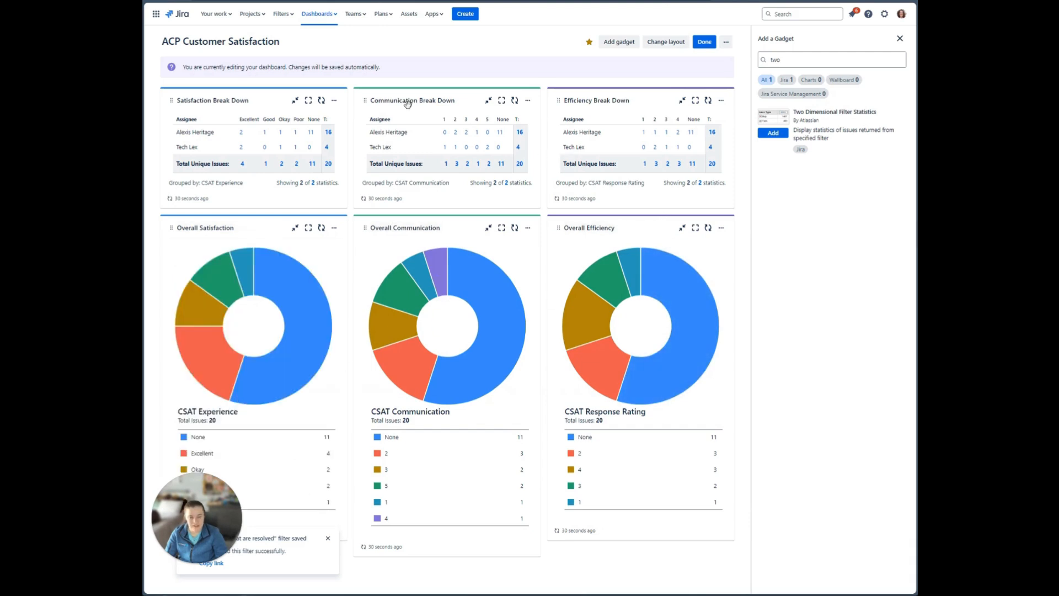
Step: Check the dashboard's layout choices and the Satisfaction Break Down gadget's highlight color options, and finish editing the dashboard
click(665, 42)
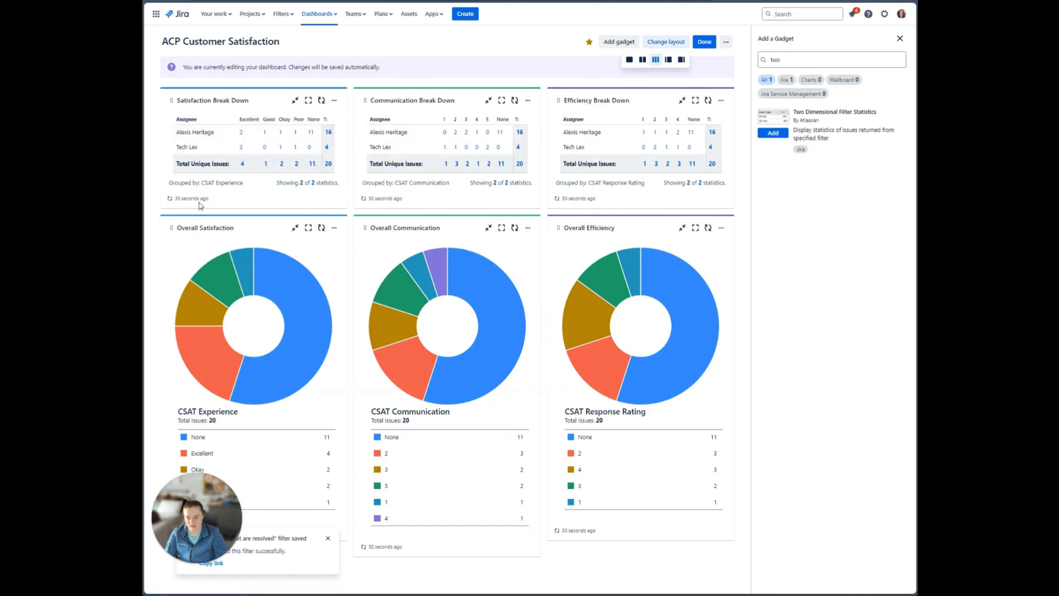
click(335, 101)
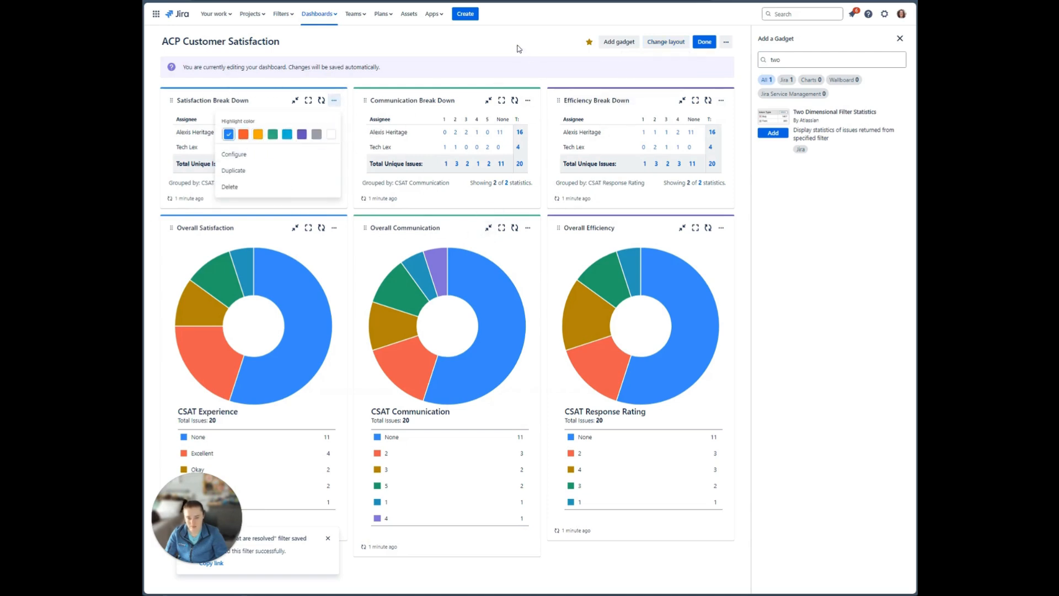
click(705, 44)
click(706, 44)
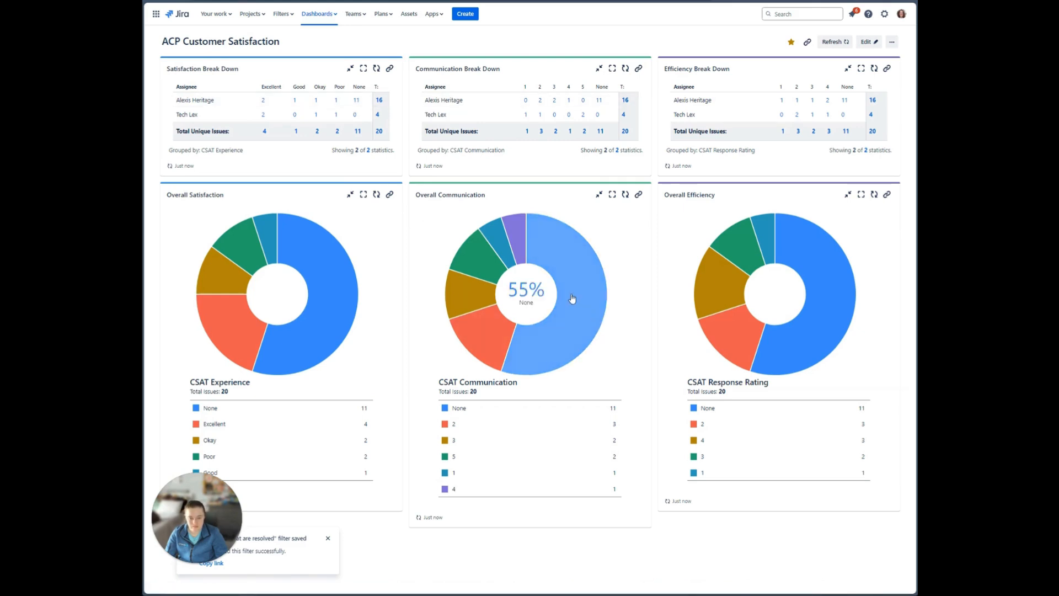
Step: Inspect the percentages of the individual segments in the Overall Satisfaction chart
mouse_move(291, 261)
mouse_move(230, 328)
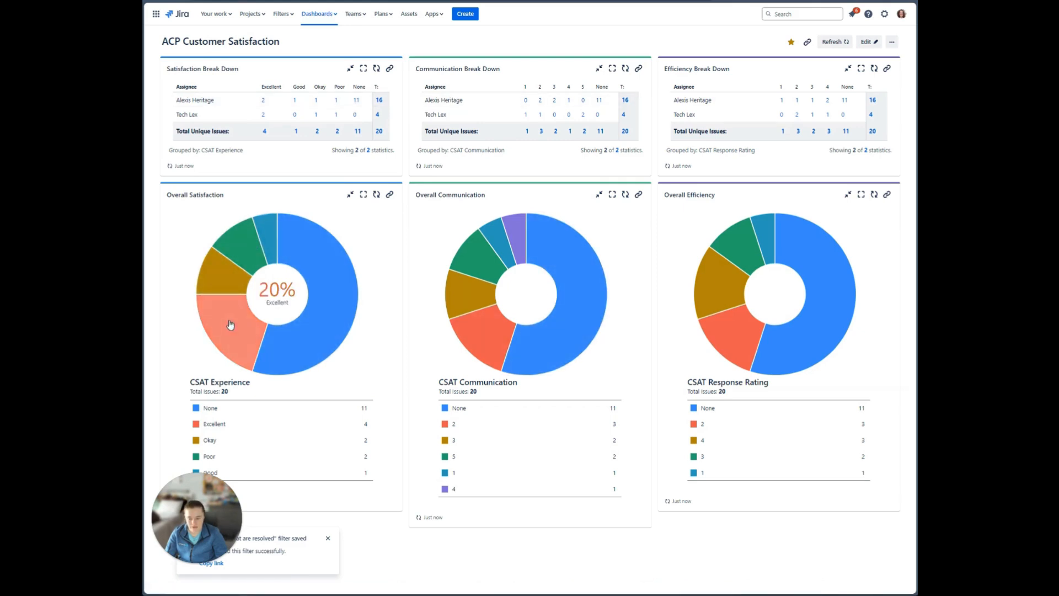
mouse_move(331, 307)
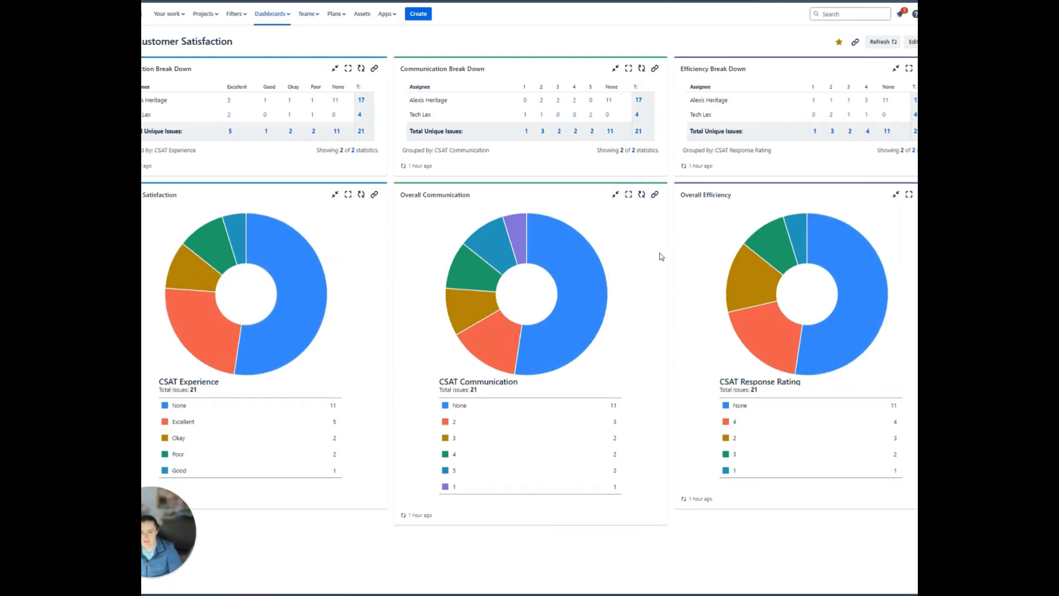
Step: Turn off Collect satisfaction (CSAT) feedback in the acp-box project's customer satisfaction settings
click(204, 14)
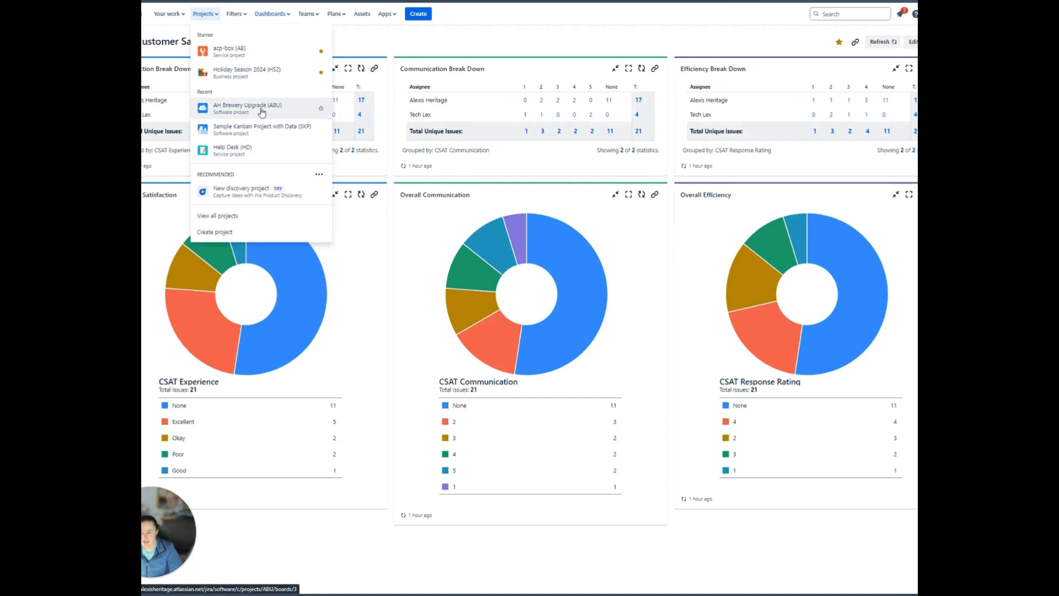
click(259, 51)
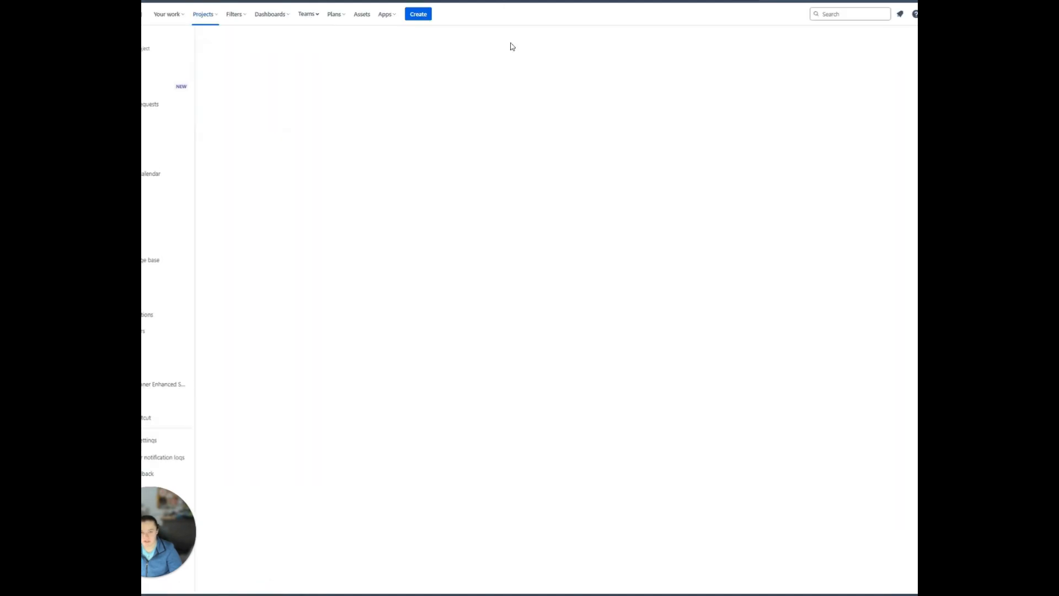
click(145, 441)
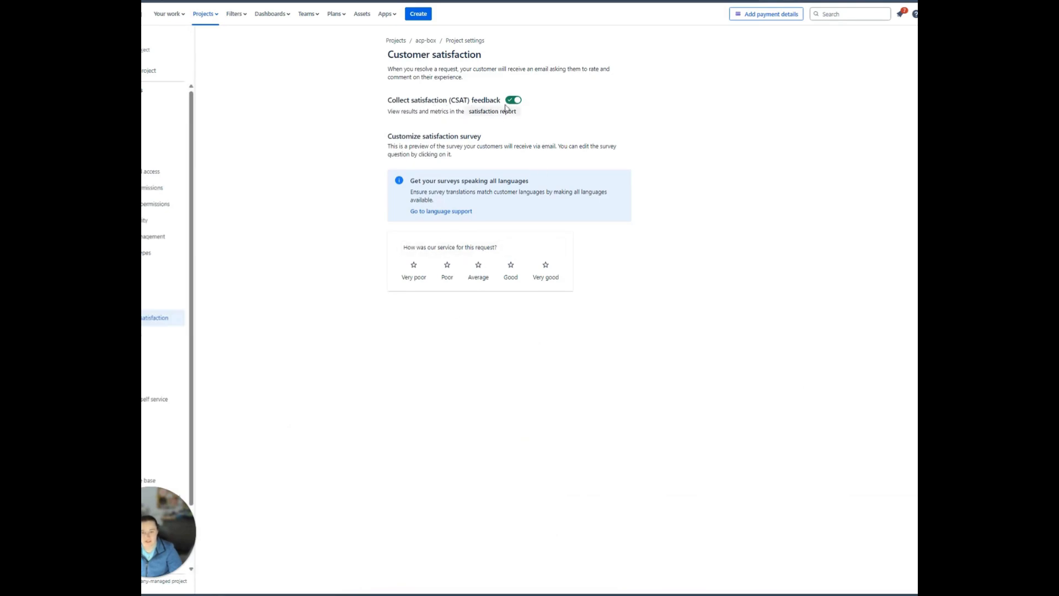
click(513, 101)
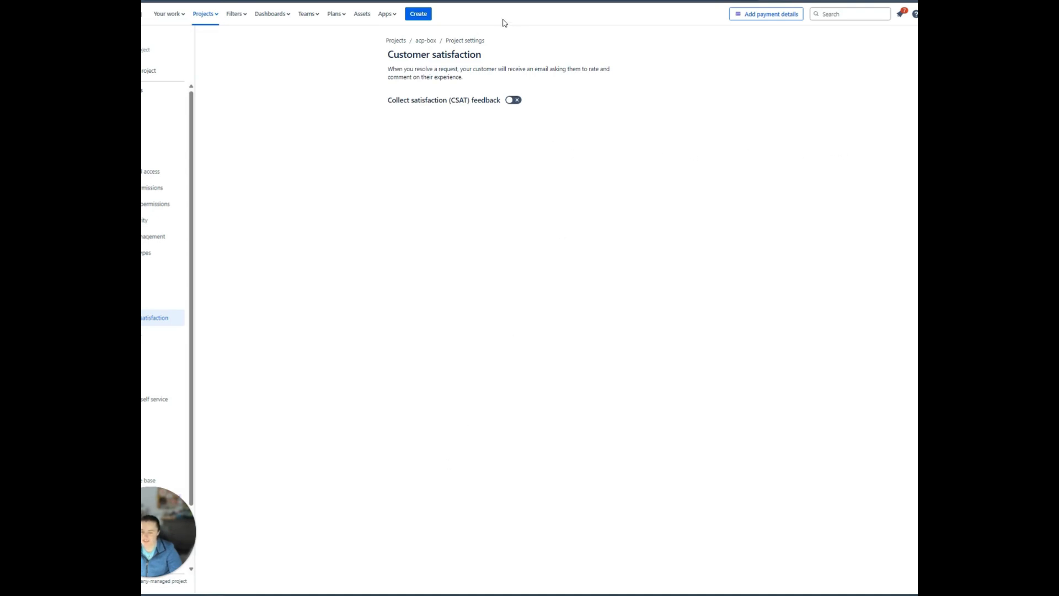
Step: Return to the project's All open tickets queue and open the AB-95 ticket "[TESTING] whats the wifi password"
click(157, 71)
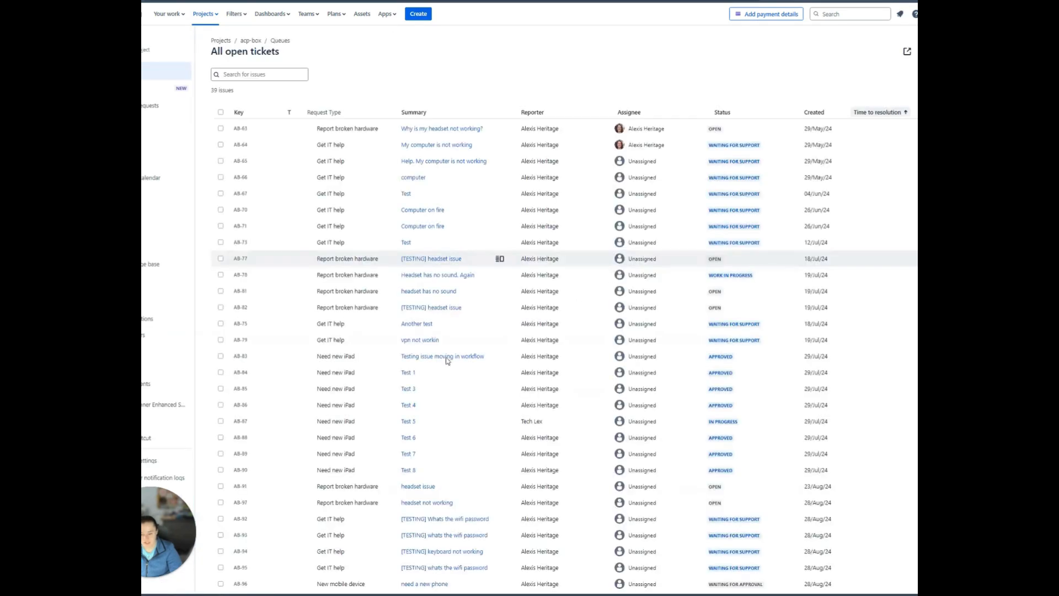
scroll(353, 500, down, 2)
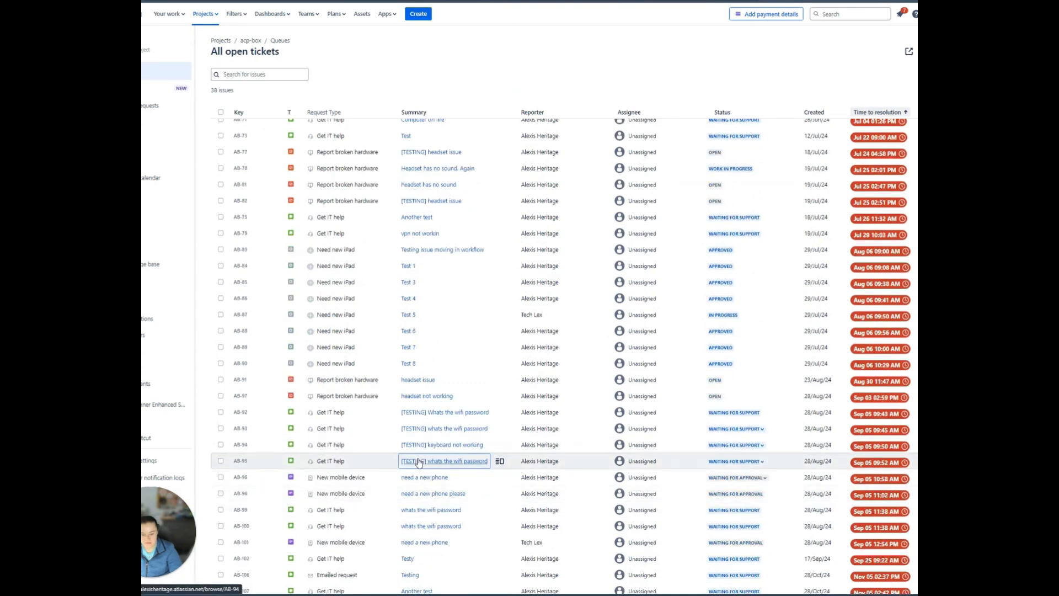
click(419, 462)
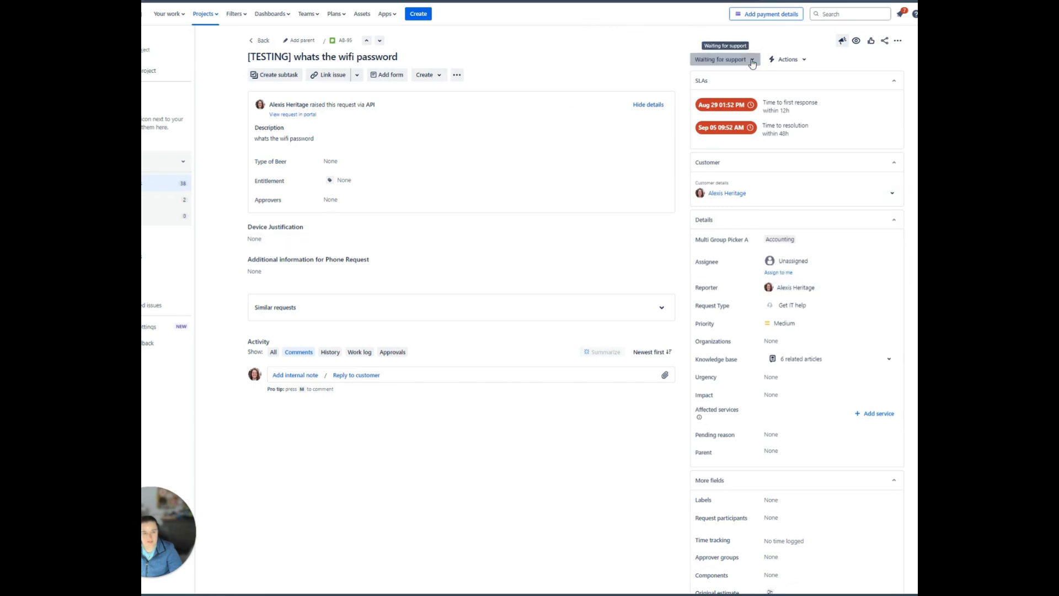
Step: Transition the wifi password ticket to Resolved with the resolution Done
click(723, 59)
click(712, 143)
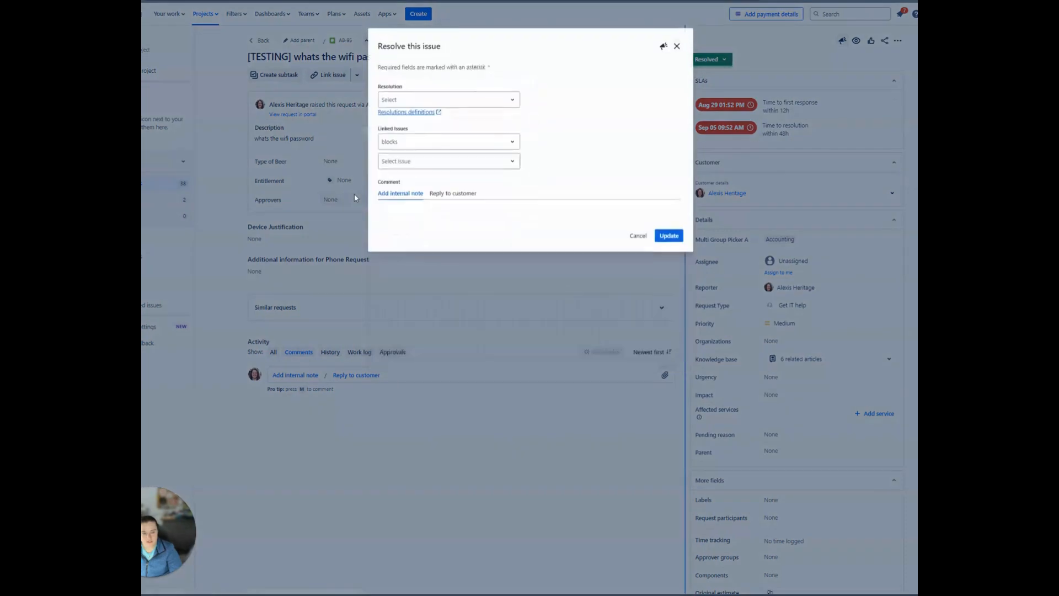
click(407, 99)
click(407, 121)
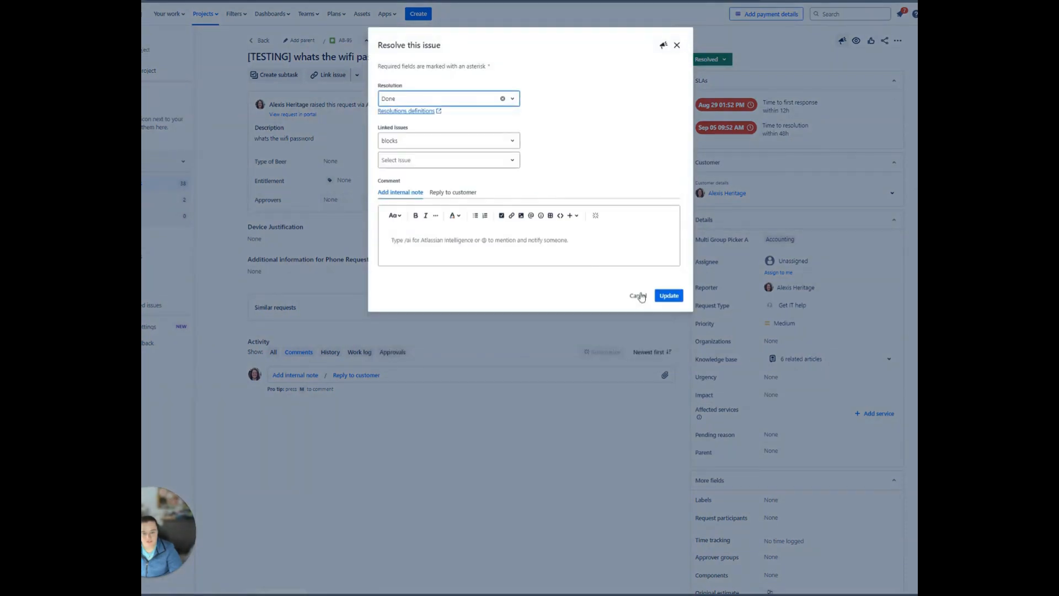
click(667, 297)
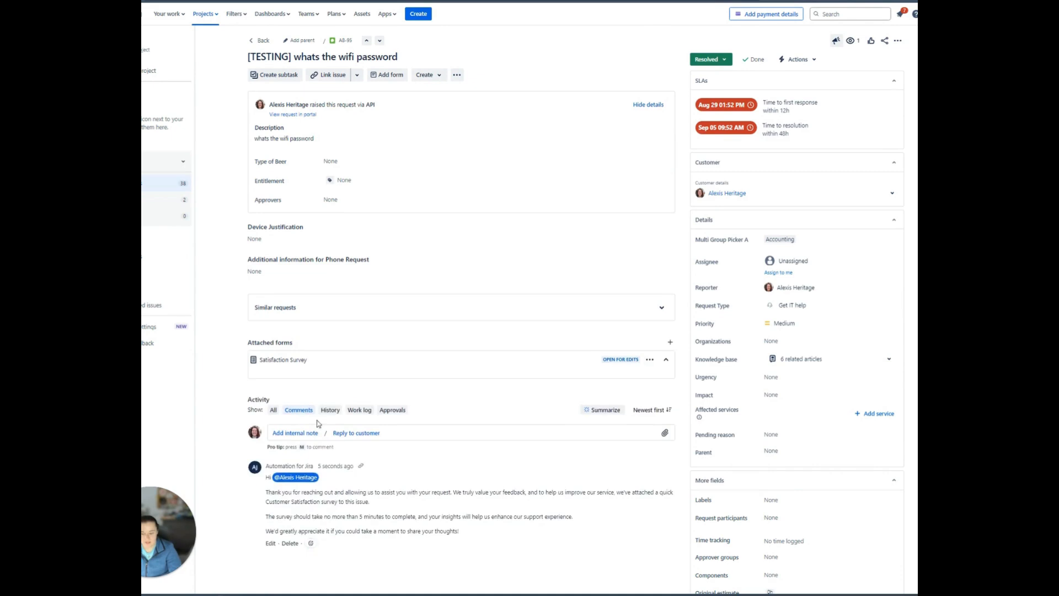
Step: Review the attached Satisfaction Survey form and the automated survey comment on the resolved ticket
scroll(240, 411, down, 5)
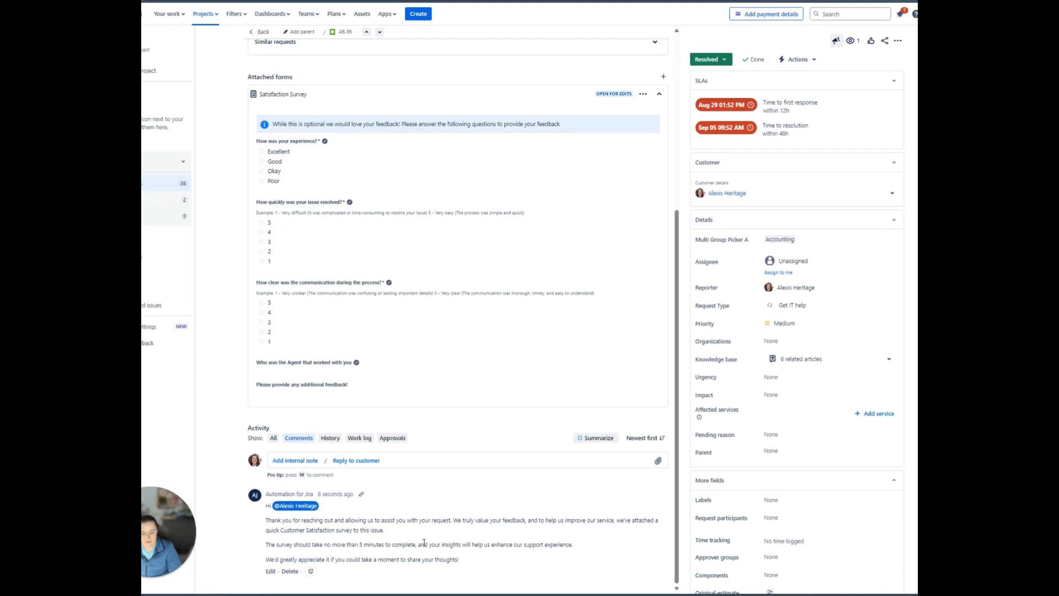
scroll(425, 542, up, 5)
scroll(424, 543, down, 5)
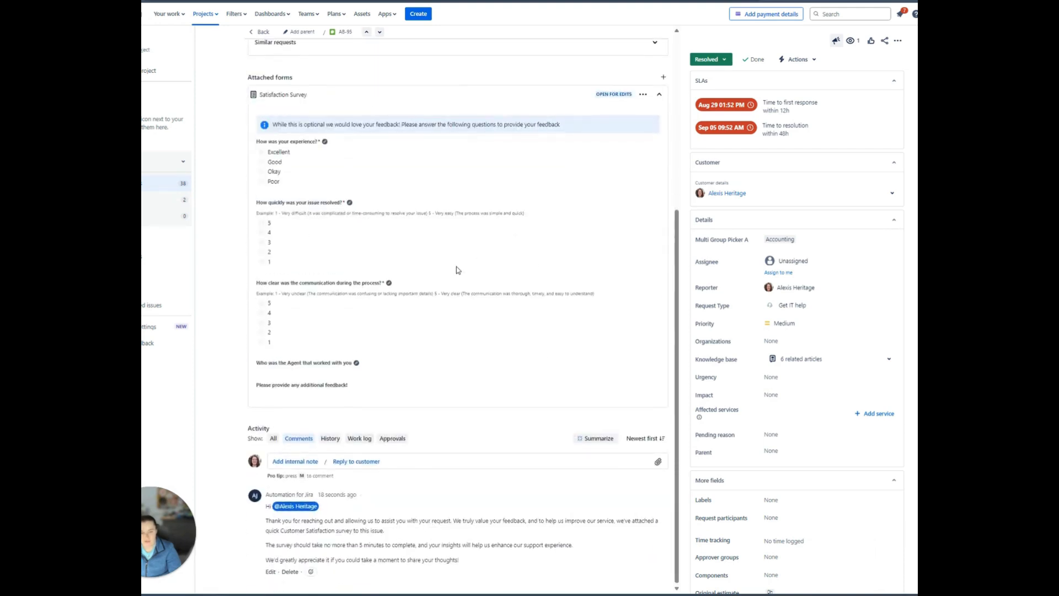
scroll(435, 320, up, 5)
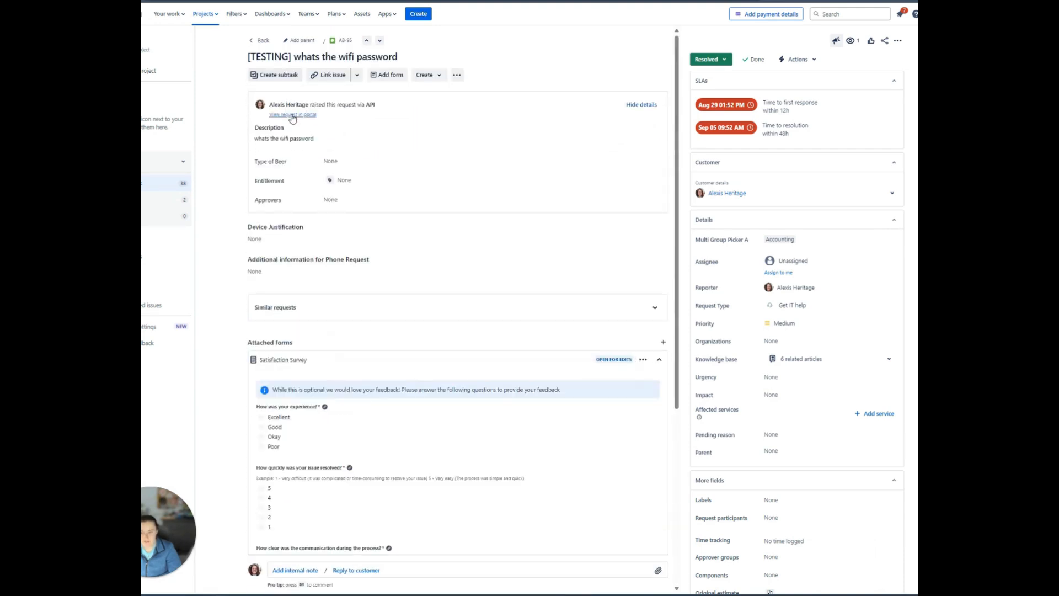
Step: Open the wifi password request in the customer portal and rate experience Good, resolution speed 4 and communication clarity 4 in its survey
click(293, 114)
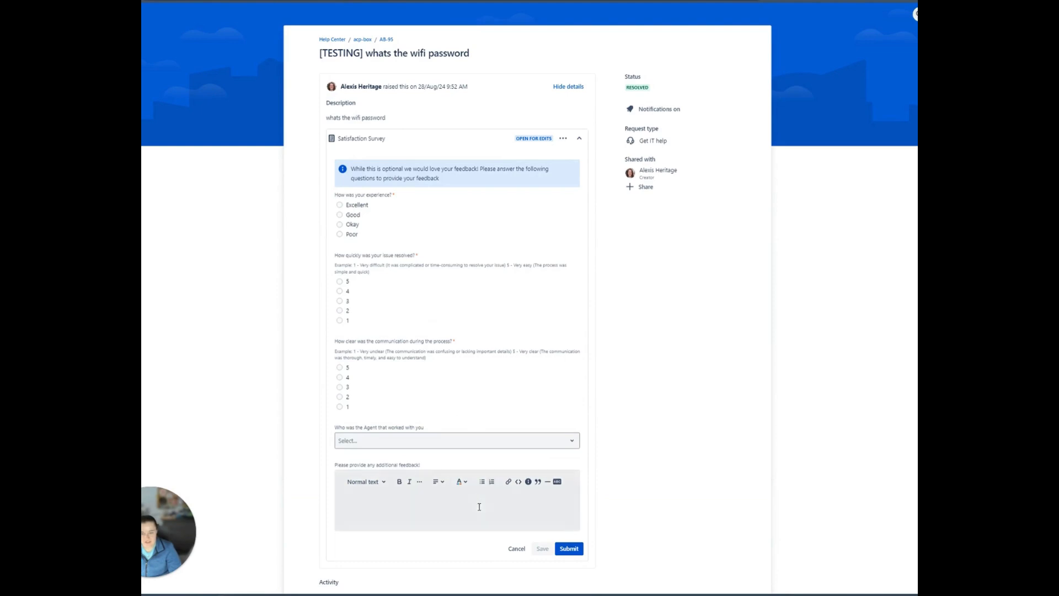
click(338, 216)
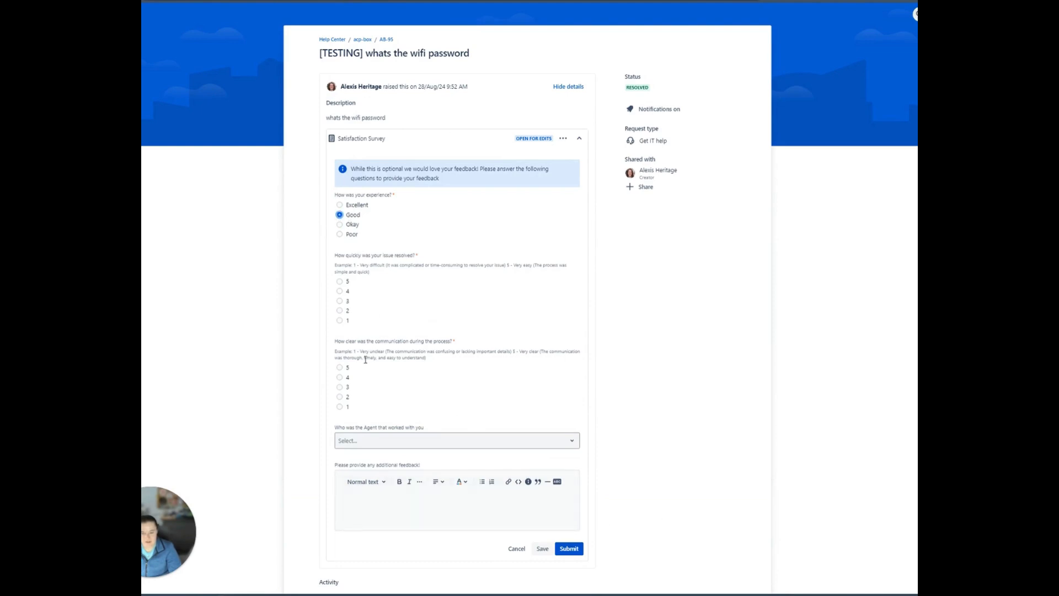
click(339, 291)
click(339, 377)
Step: Select the agent who worked on the request in the survey's agent question
click(395, 446)
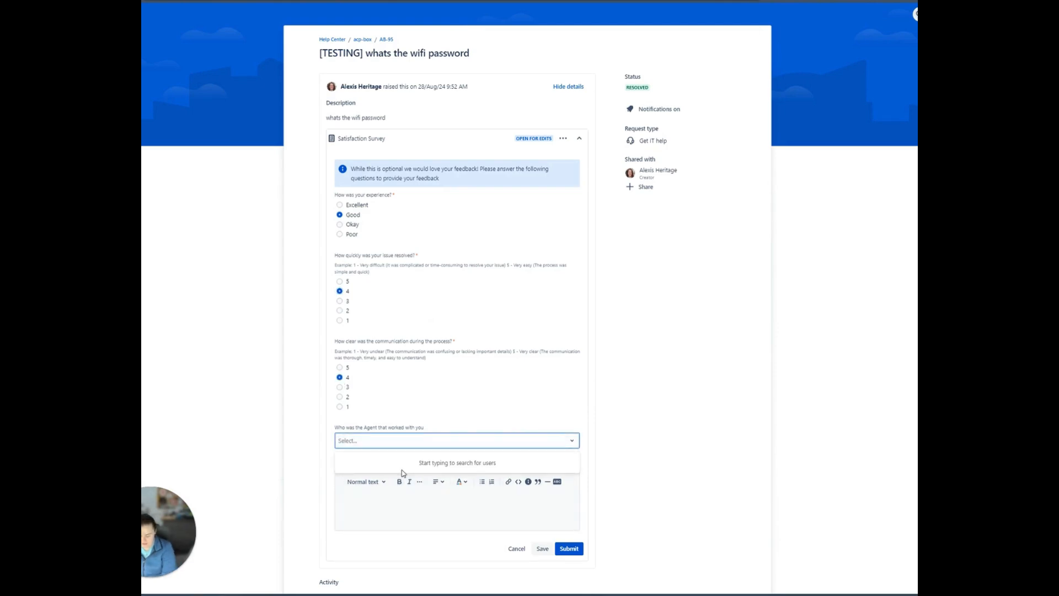
text(ale)
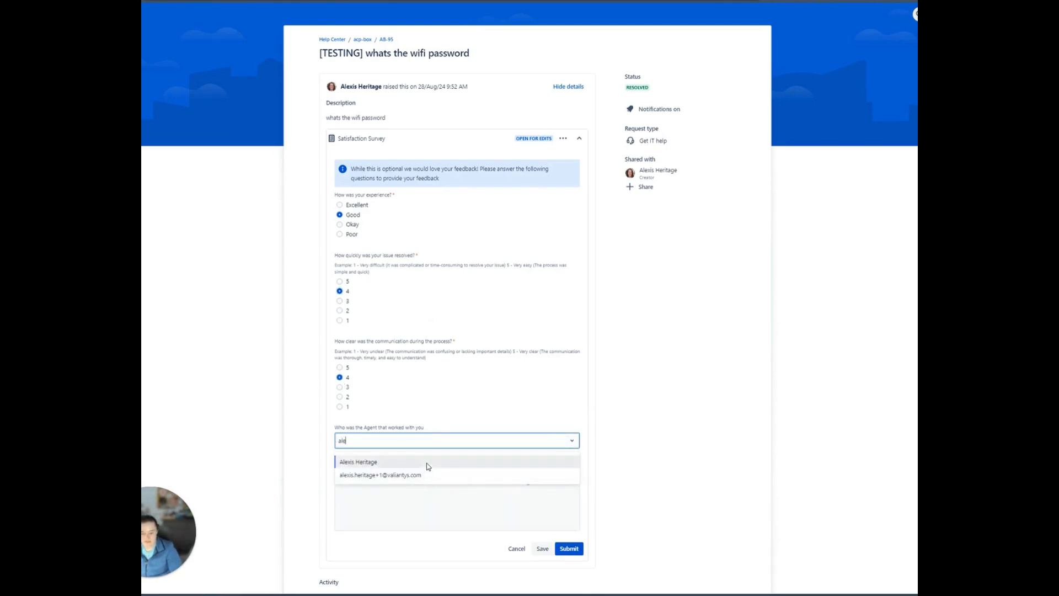
click(425, 469)
Step: Enter "Good job!" as the additional feedback and submit the Satisfaction Survey form
click(457, 508)
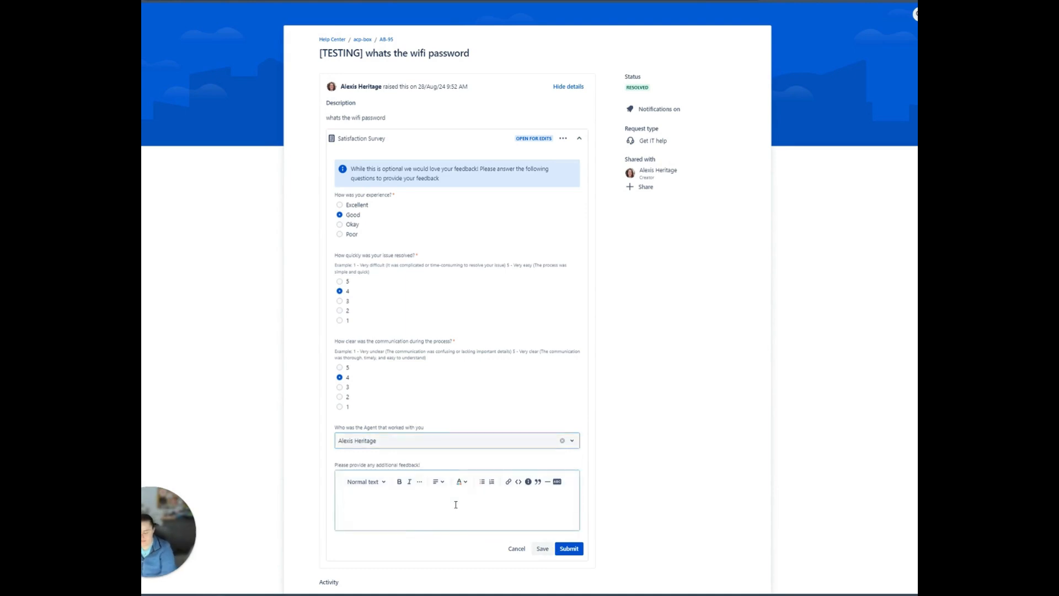
text(GOod)
key(BackSpace)
key(BackSpace)
key(BackSpace)
text(ood job!)
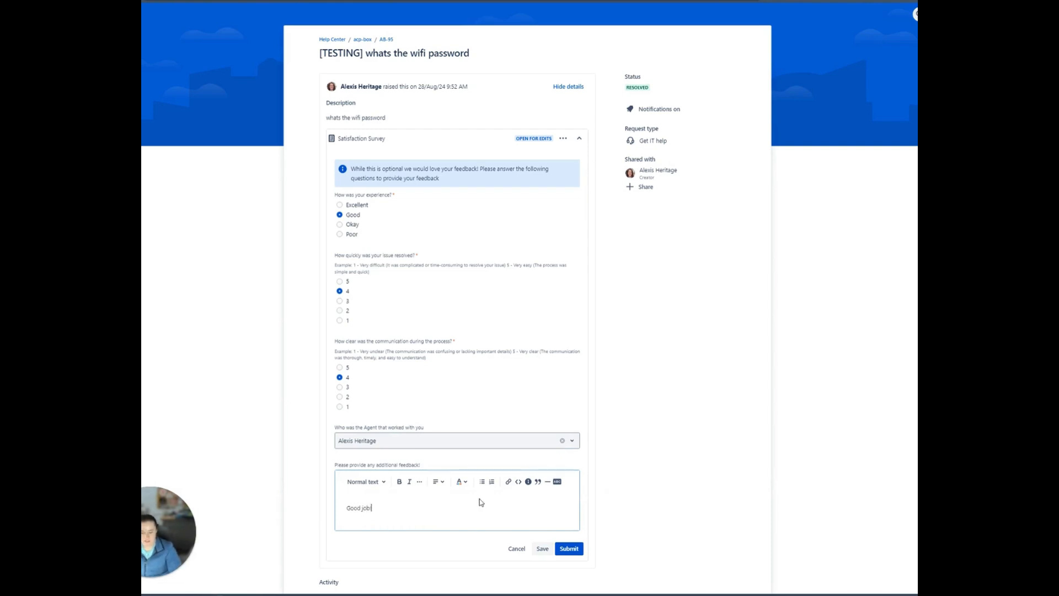
click(568, 548)
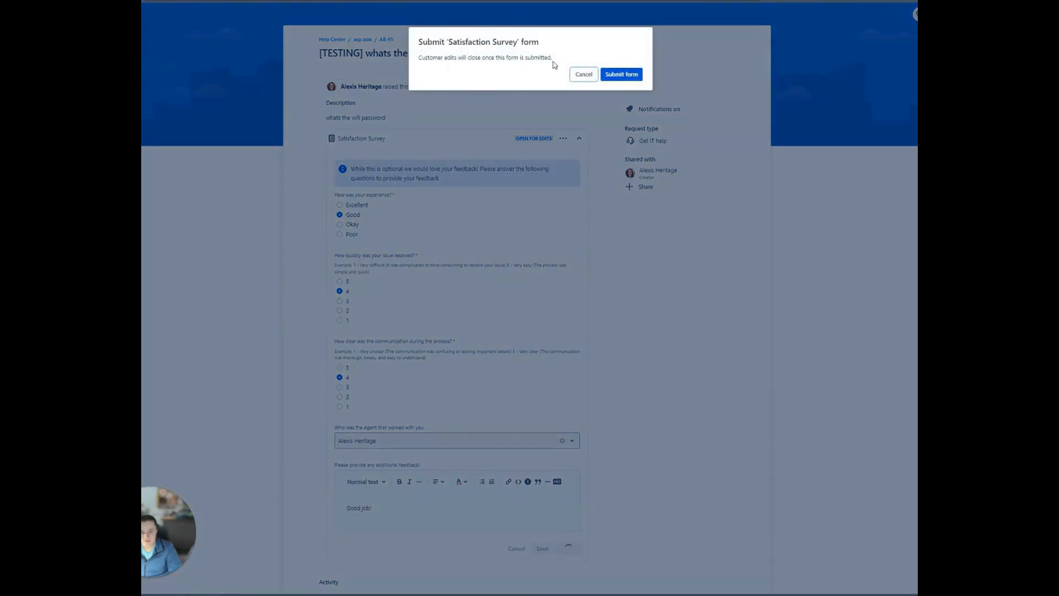
click(627, 78)
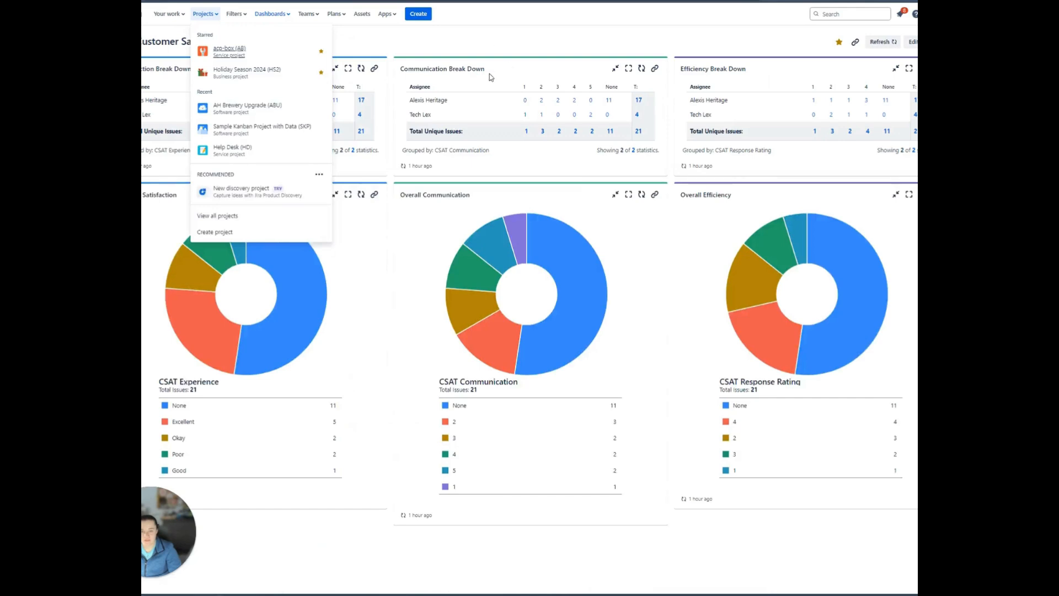
Step: Refresh the Satisfaction Break Down and Communication Break Down gadgets on the Customer Satisfaction dashboard
click(573, 43)
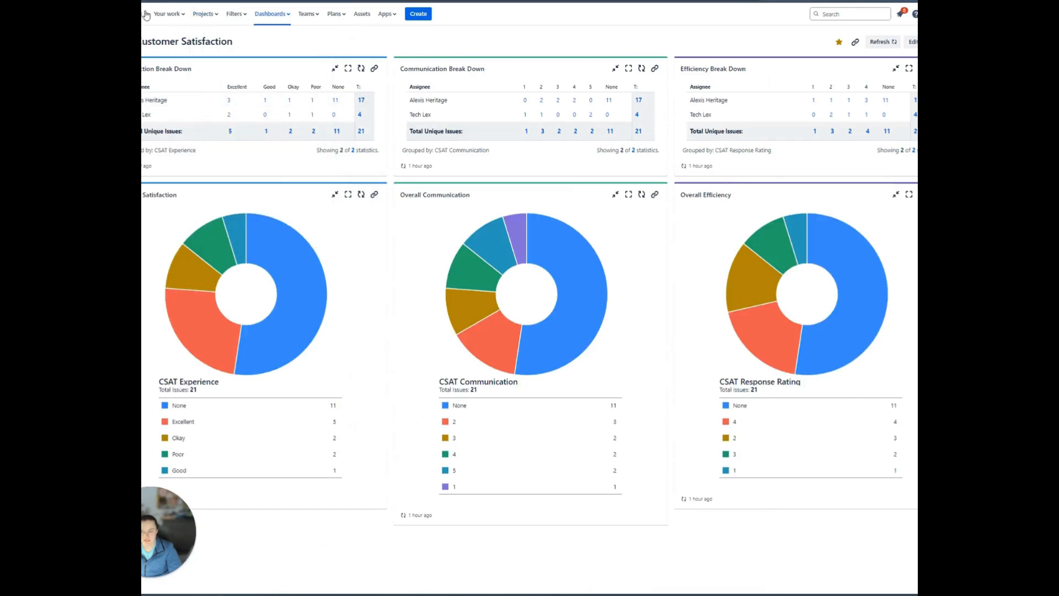
click(361, 68)
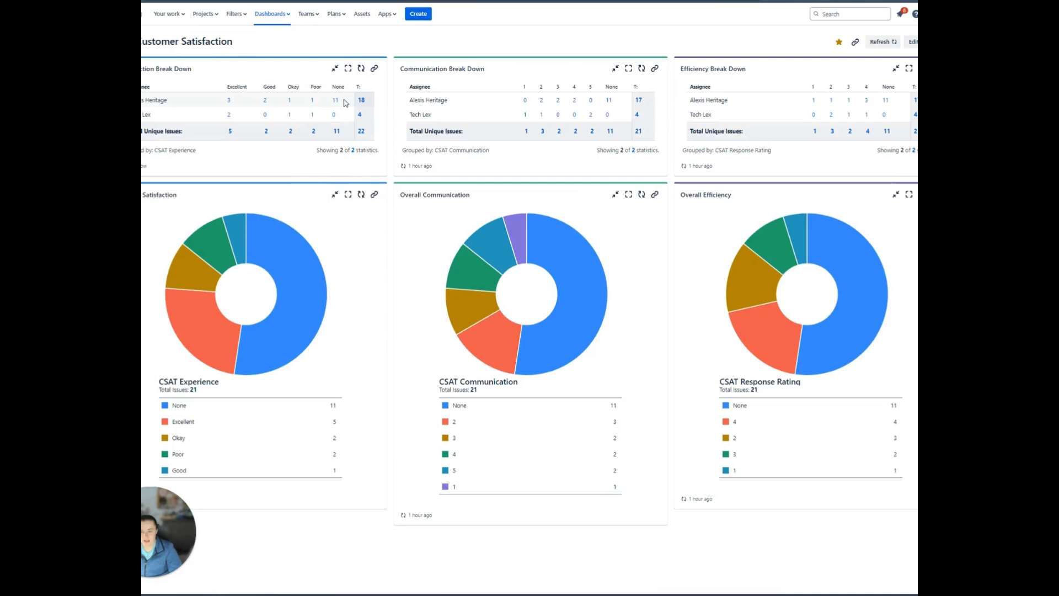
click(642, 69)
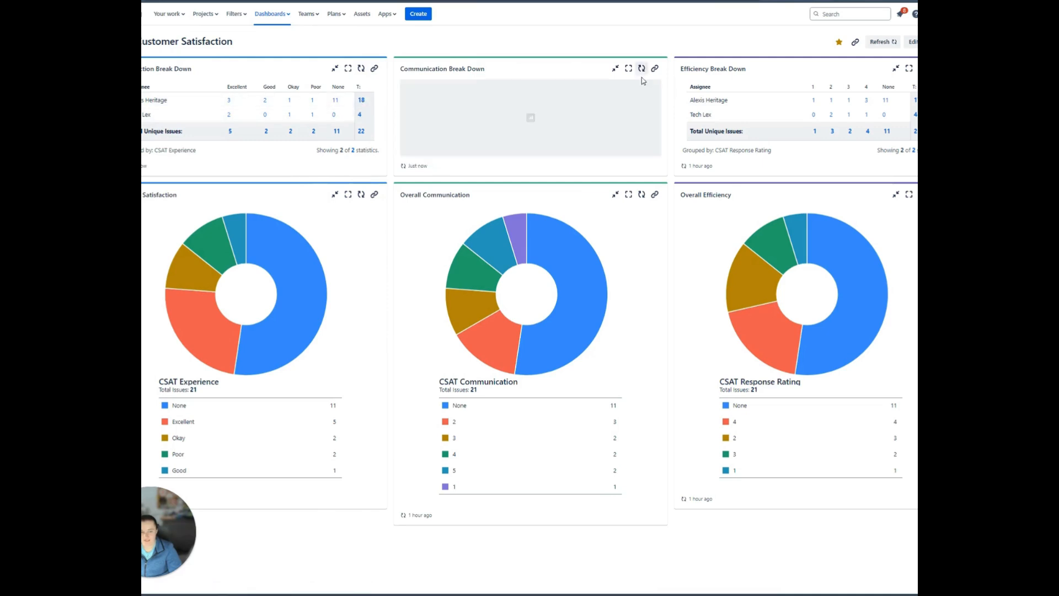